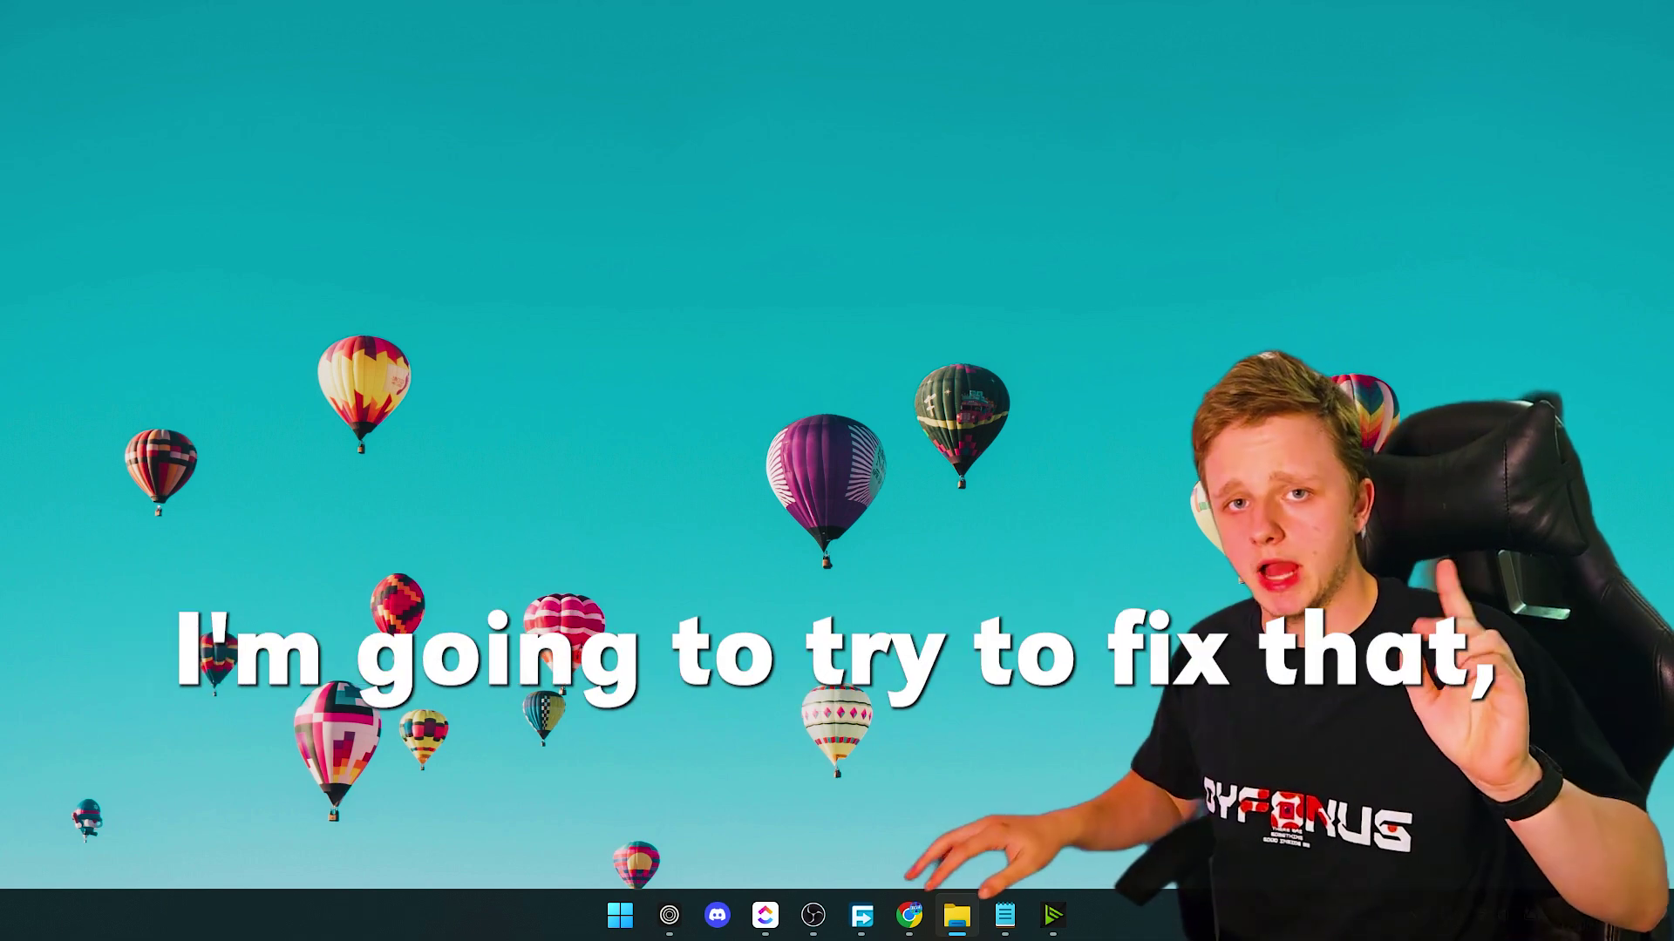
- Minimize the browser and launch Task Manager from the Start button's context menu
click(911, 916)
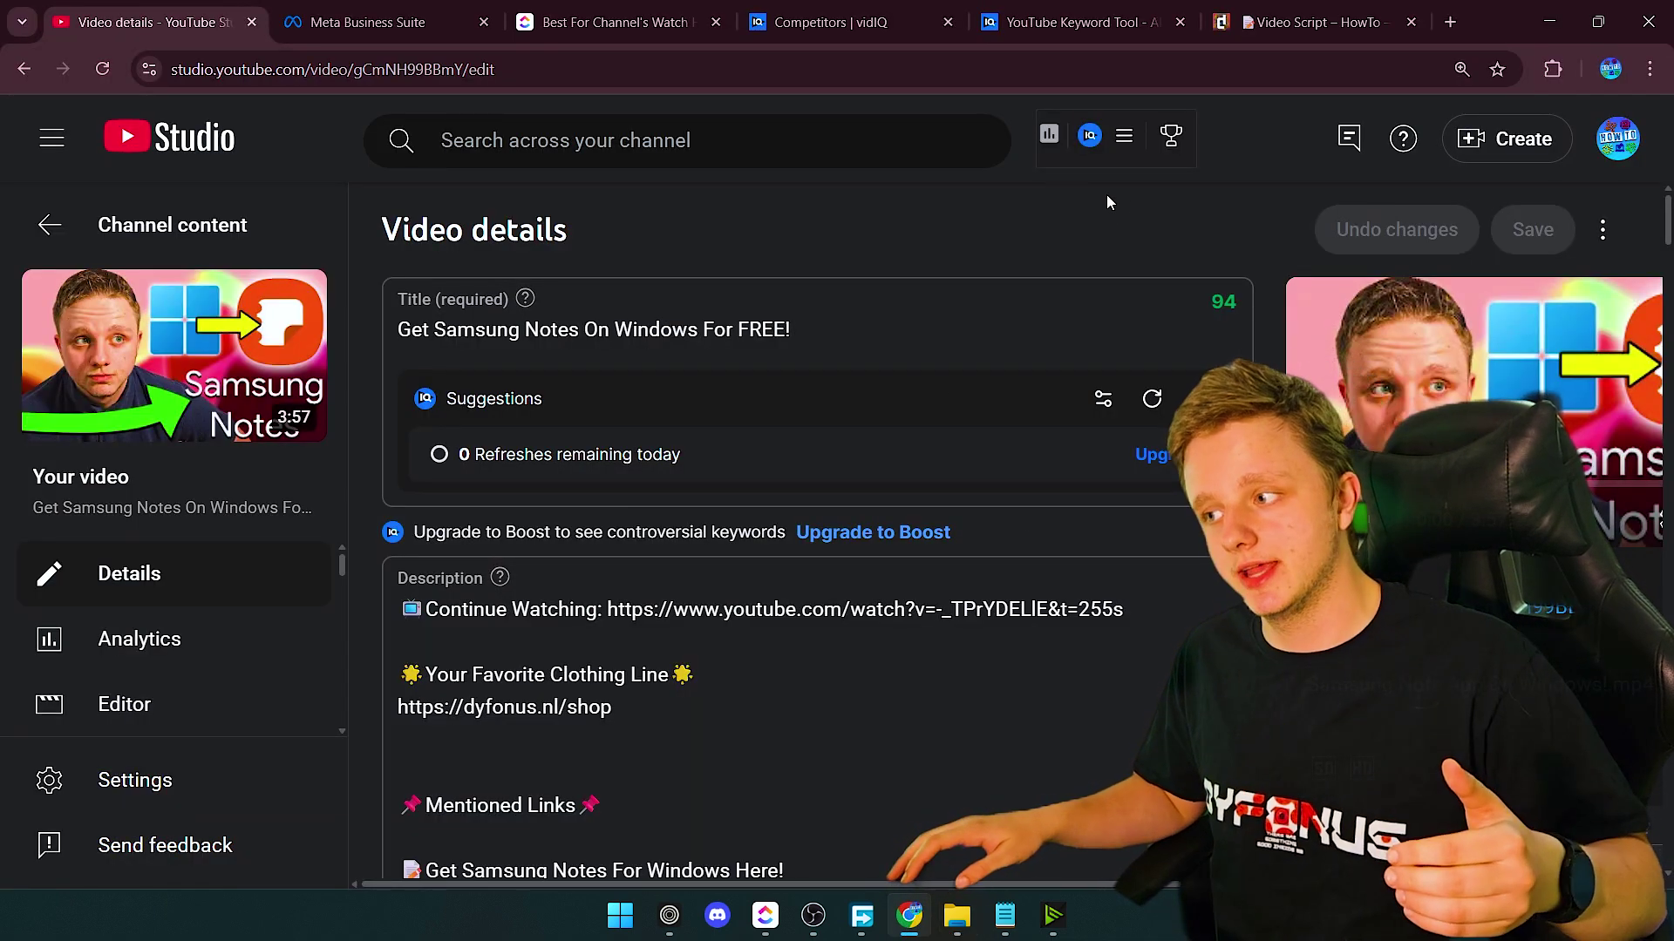
click(1549, 22)
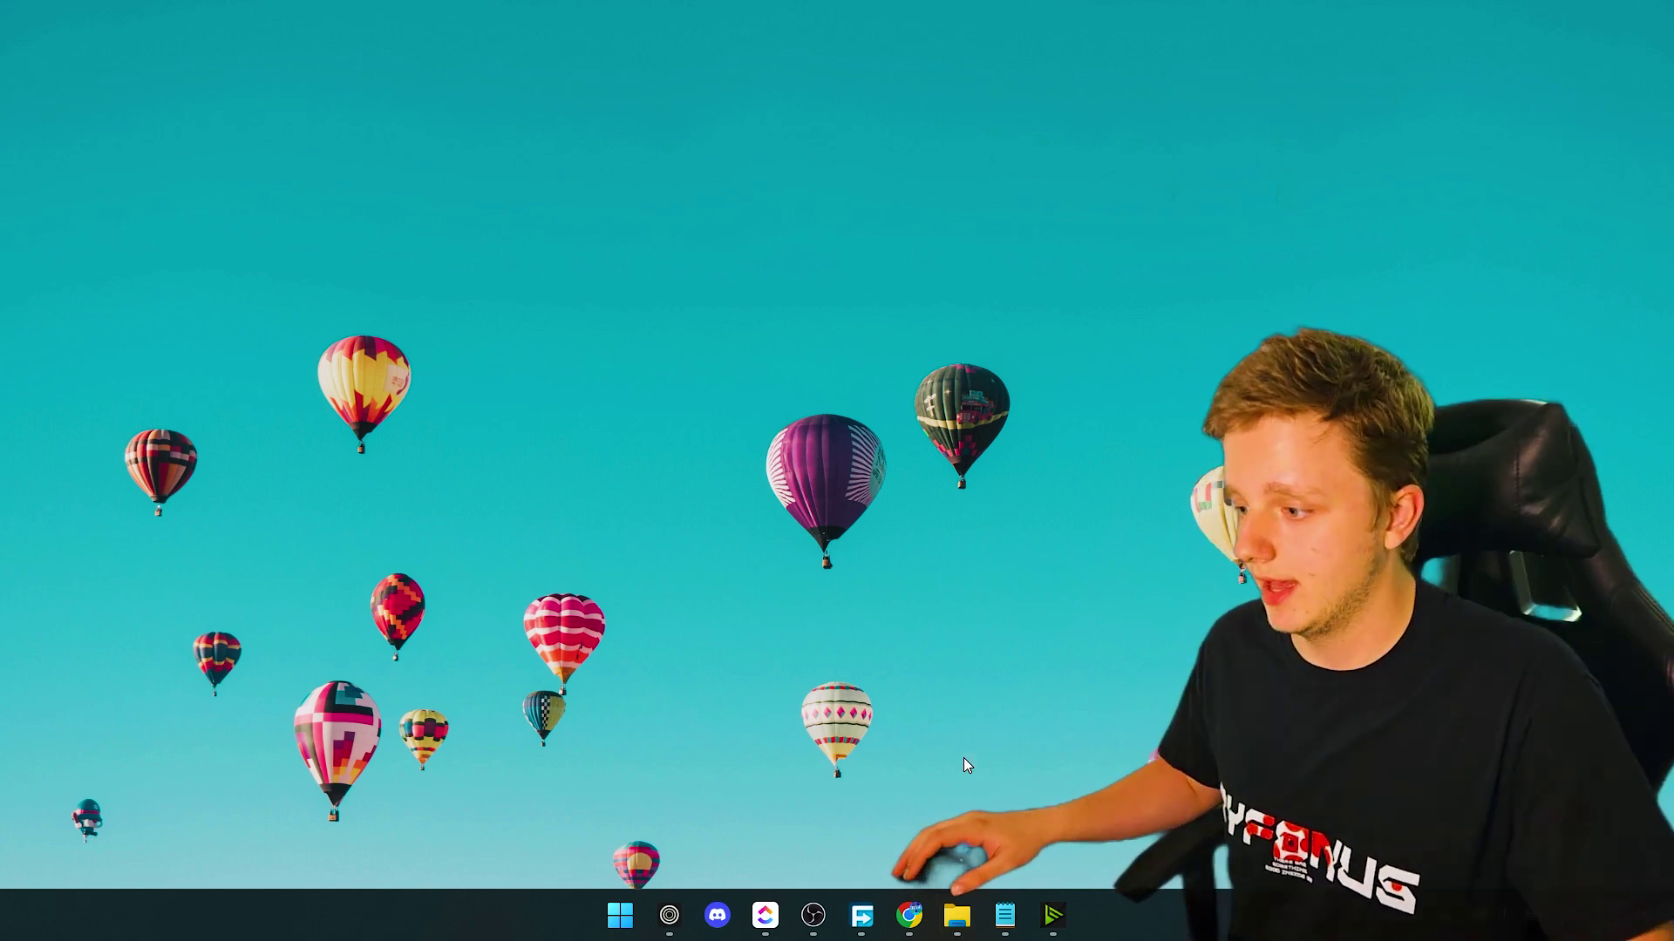
right_click(623, 928)
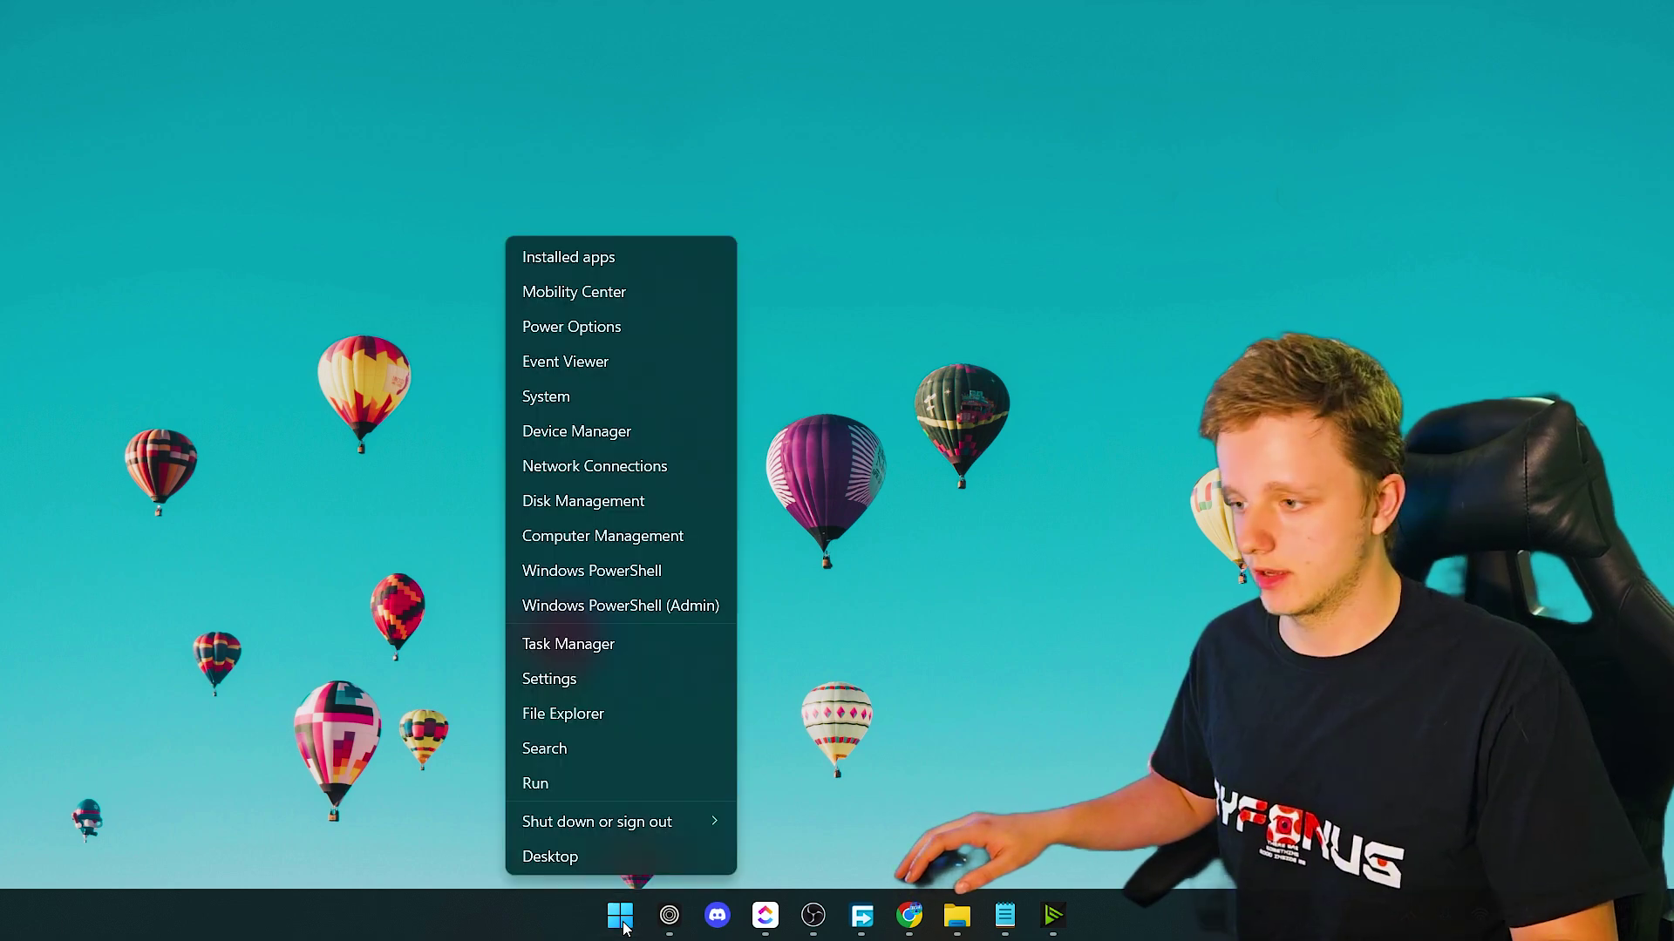
click(532, 647)
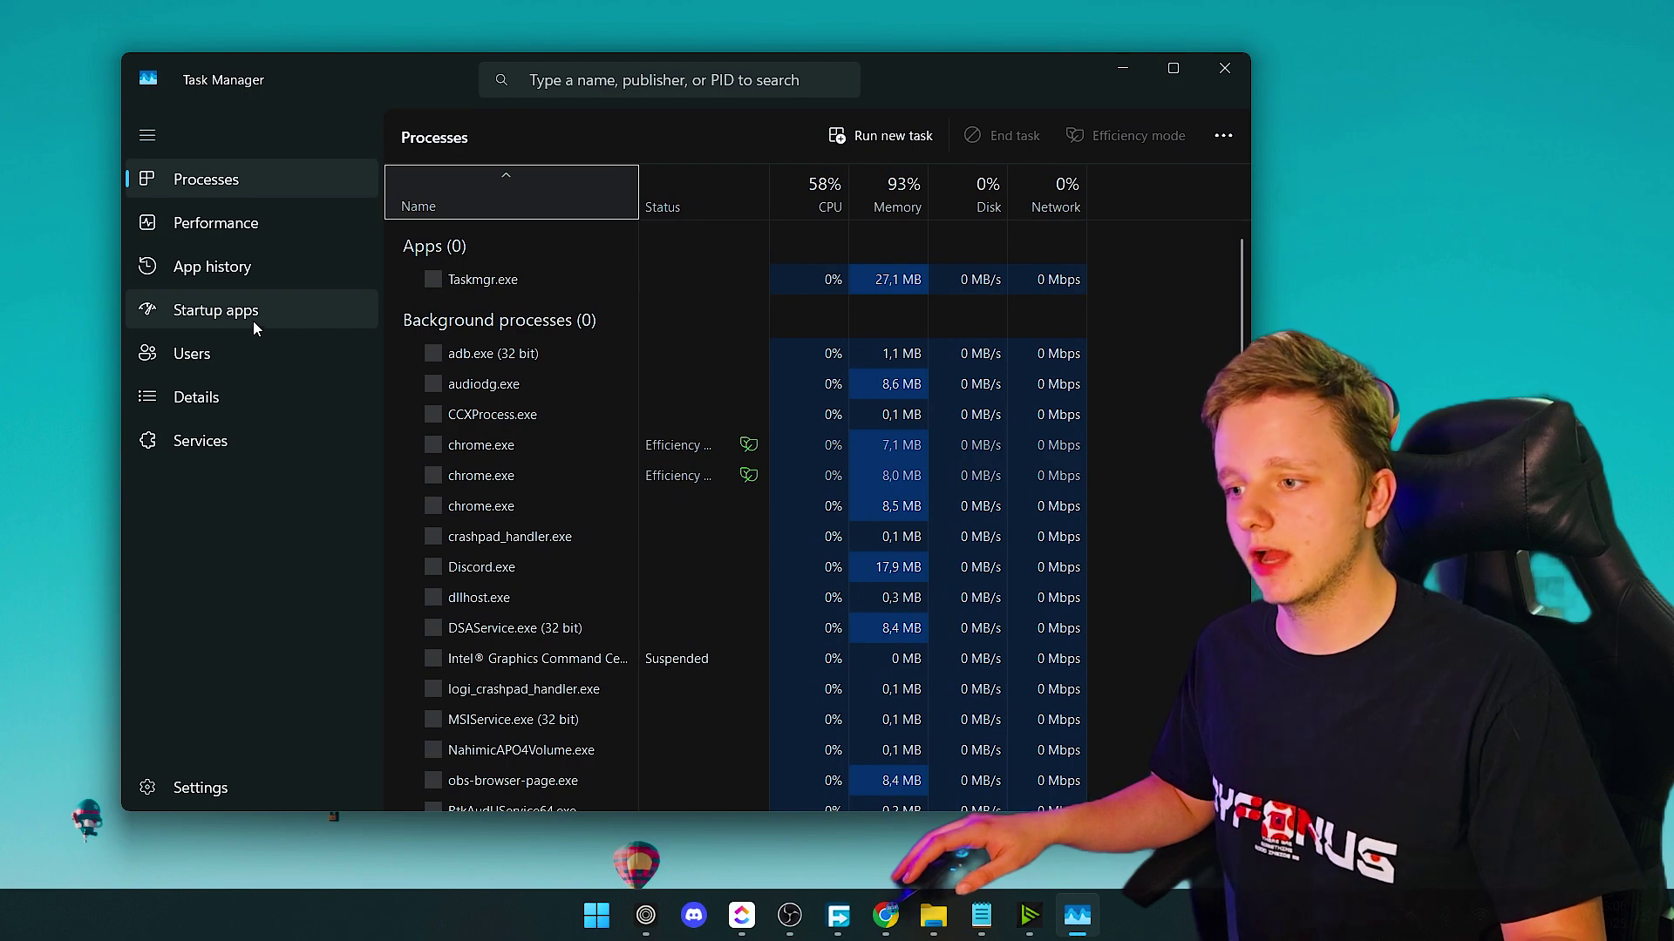
- Disable GalaxyBookMask.bat under Startup apps, then close Task Manager
click(253, 324)
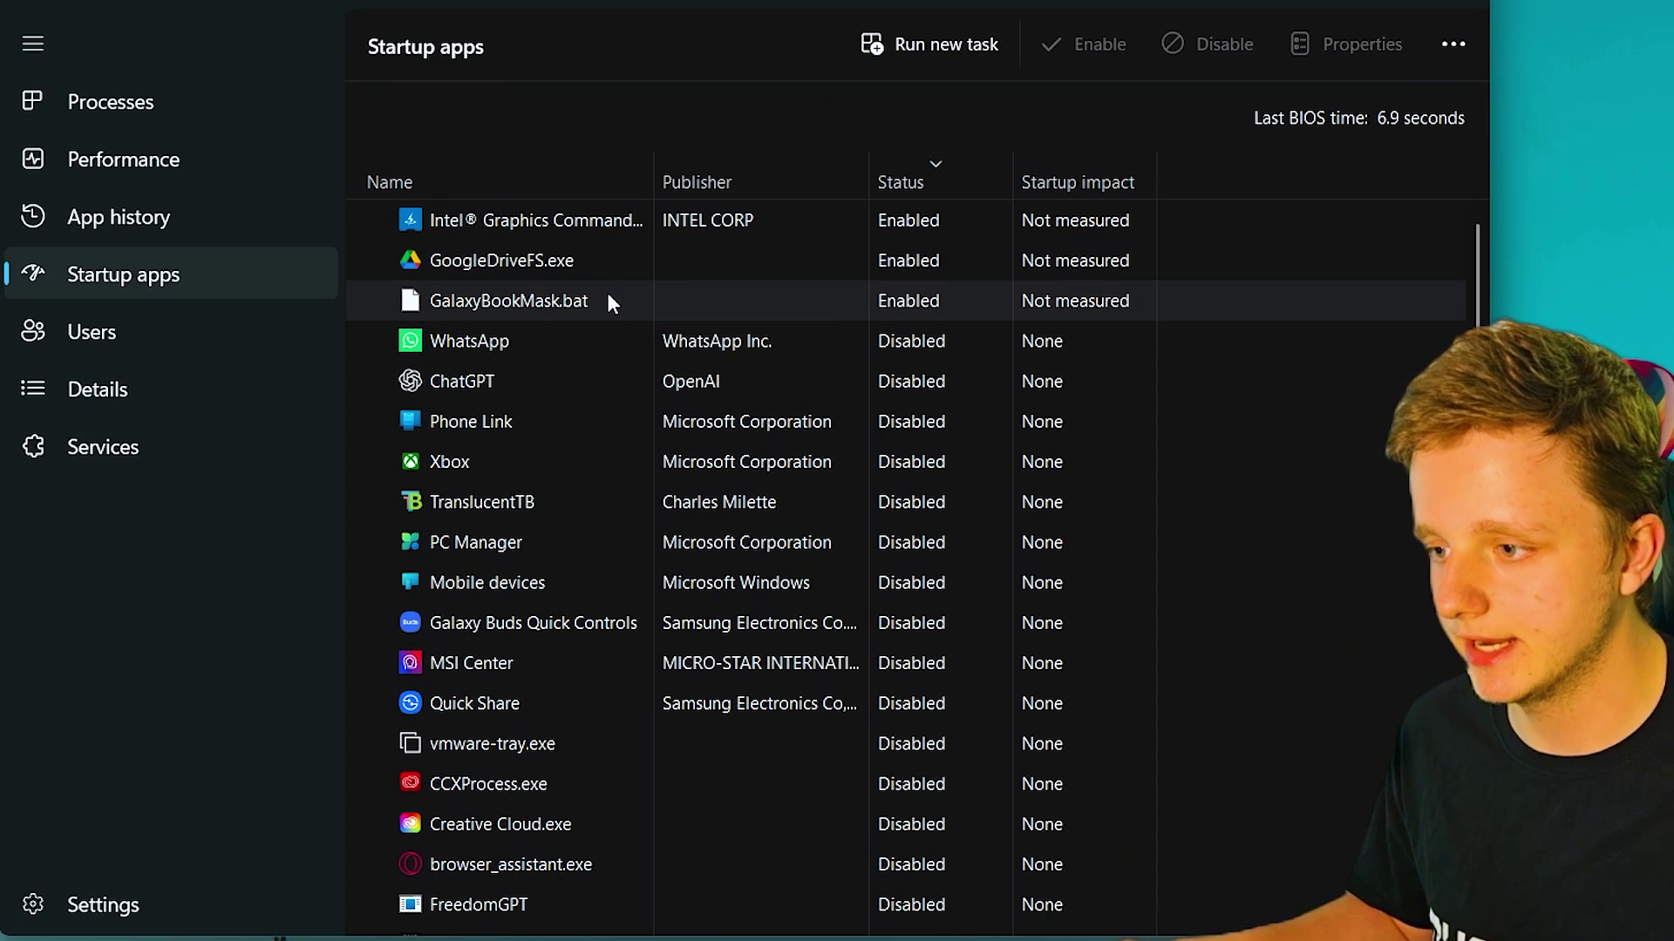
click(585, 325)
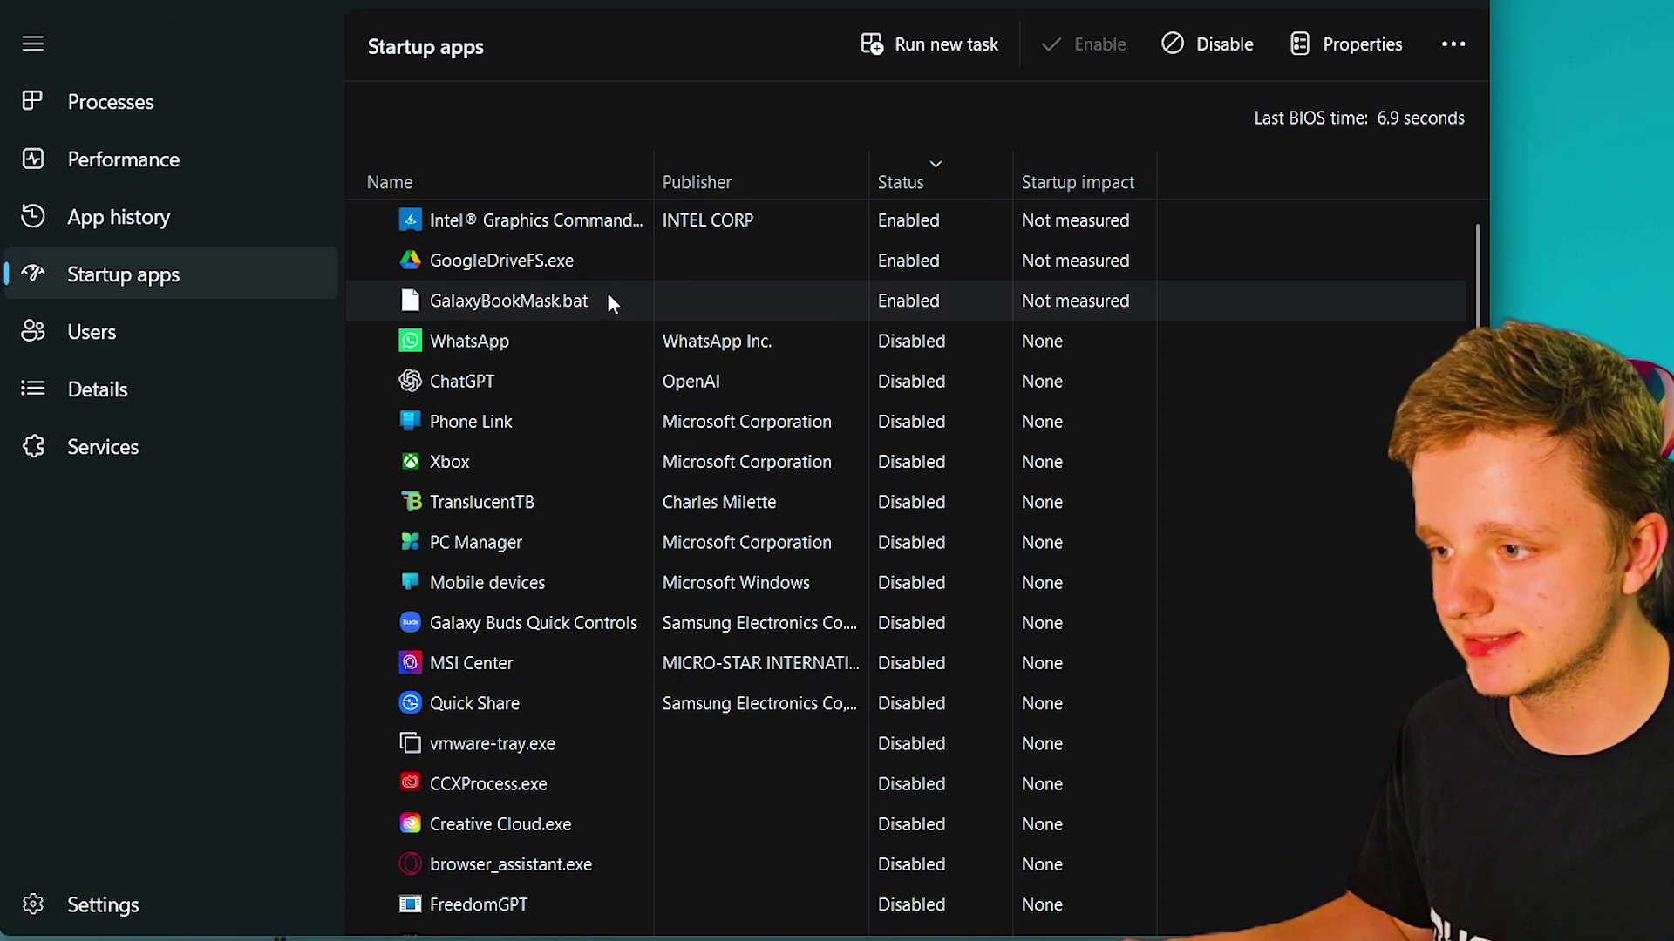
click(1203, 64)
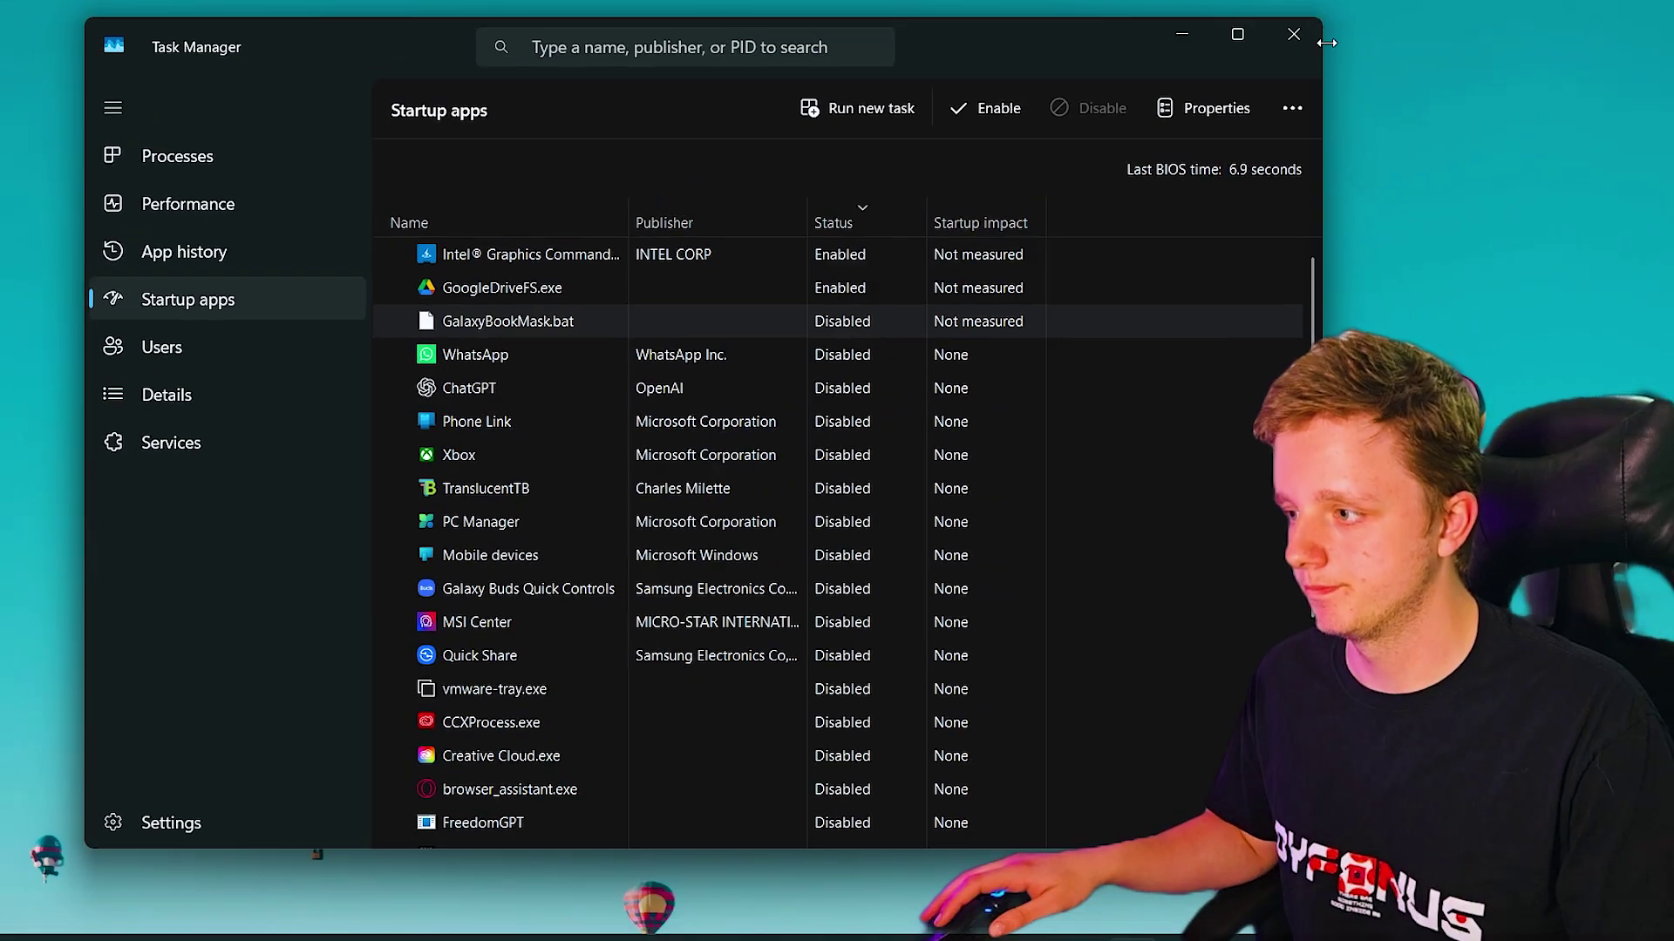
click(1293, 34)
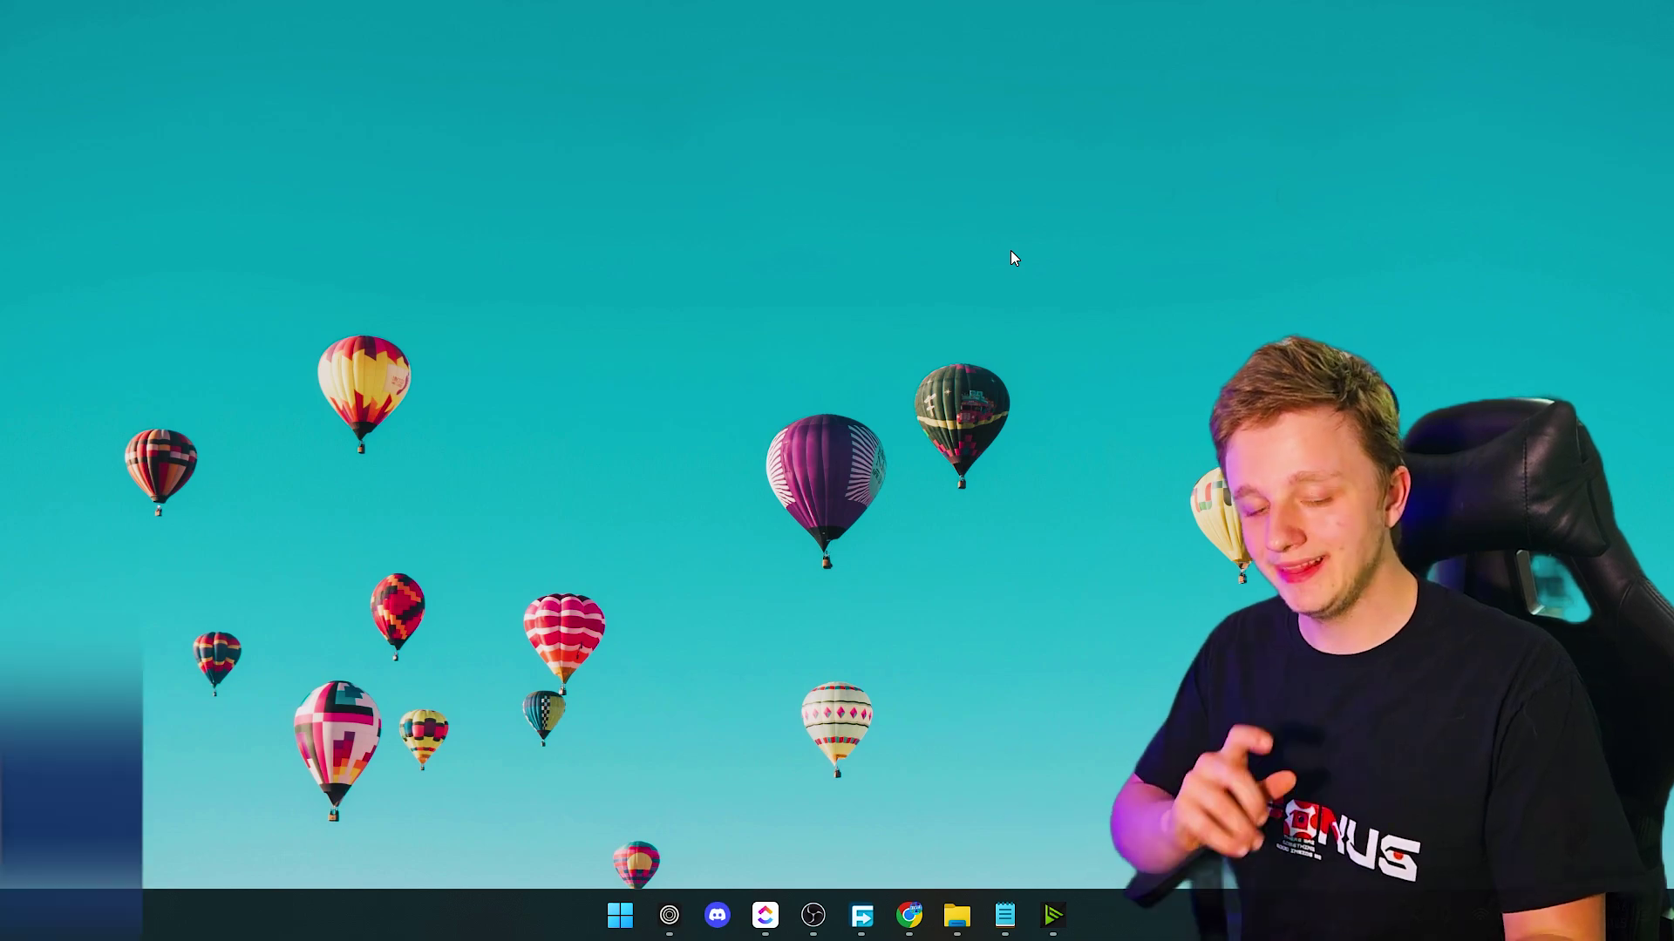
- Open the Run dialog with shell:startup in the Open field, ready to run
key(super+r)
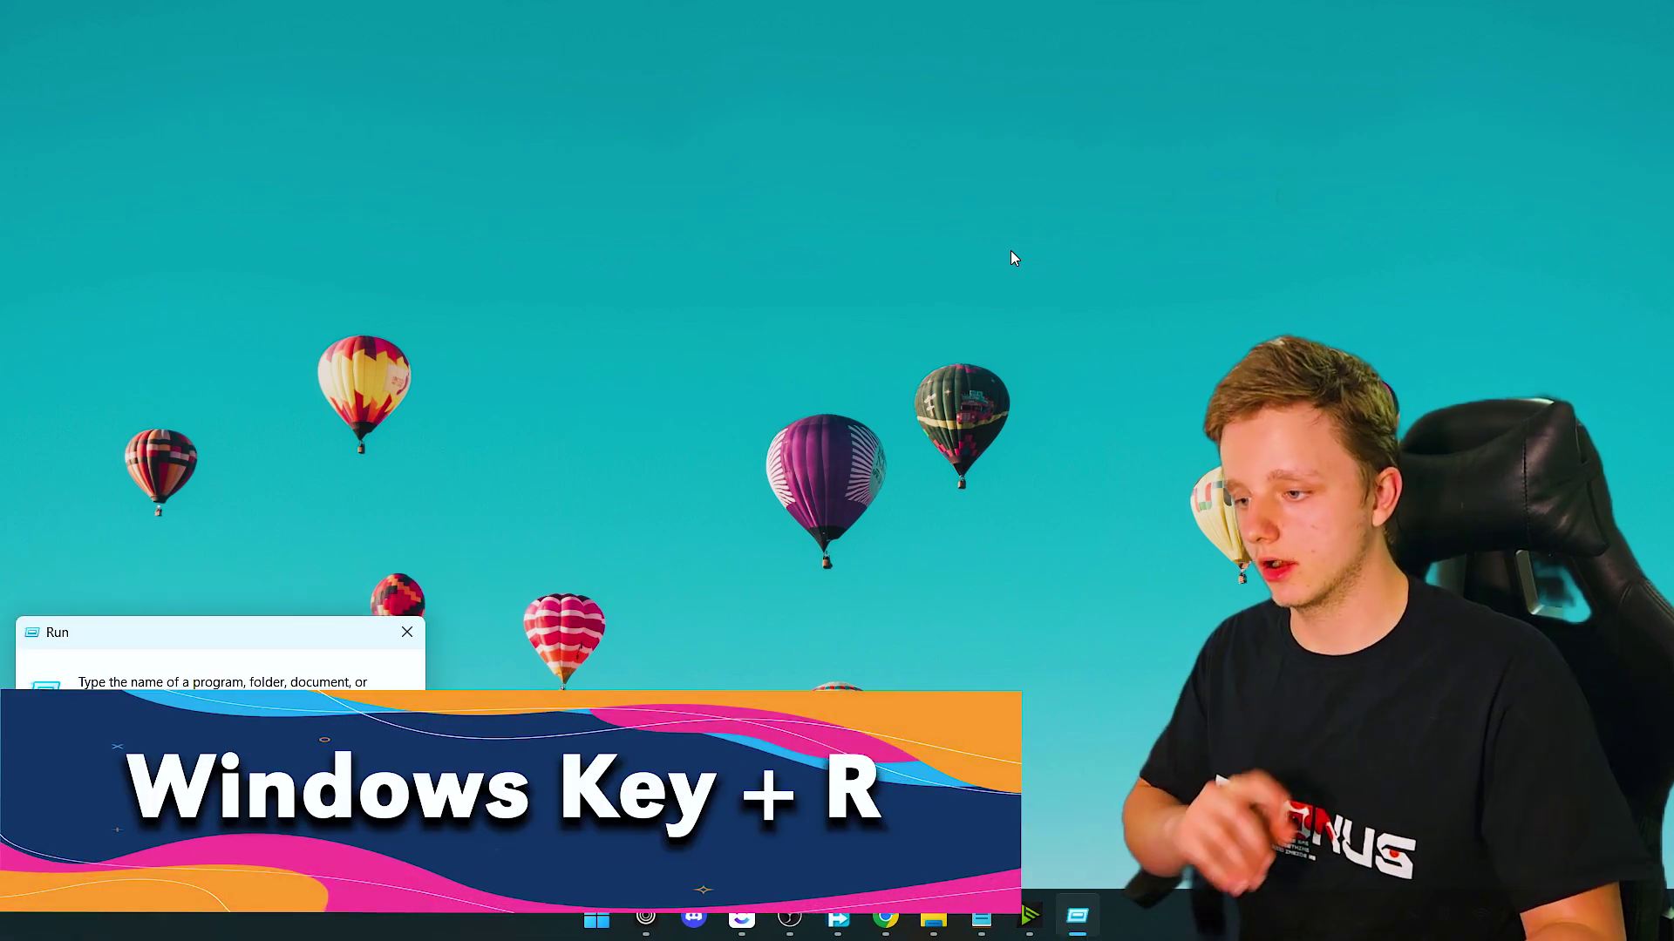
click(410, 495)
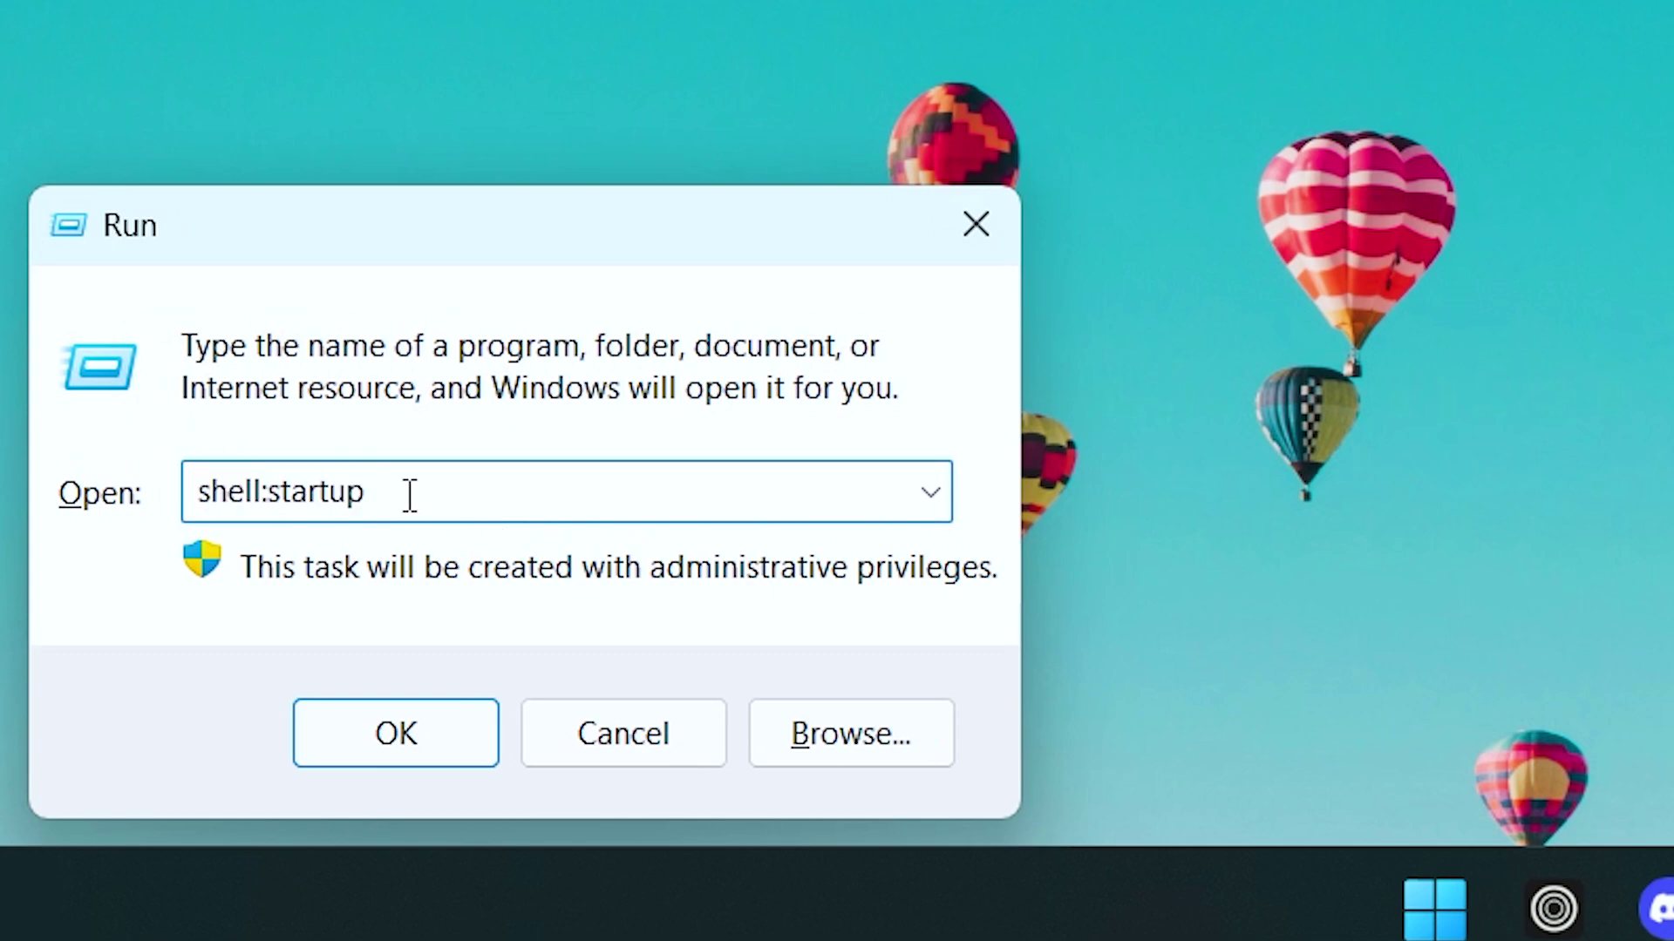
drag(410, 495, 196, 497)
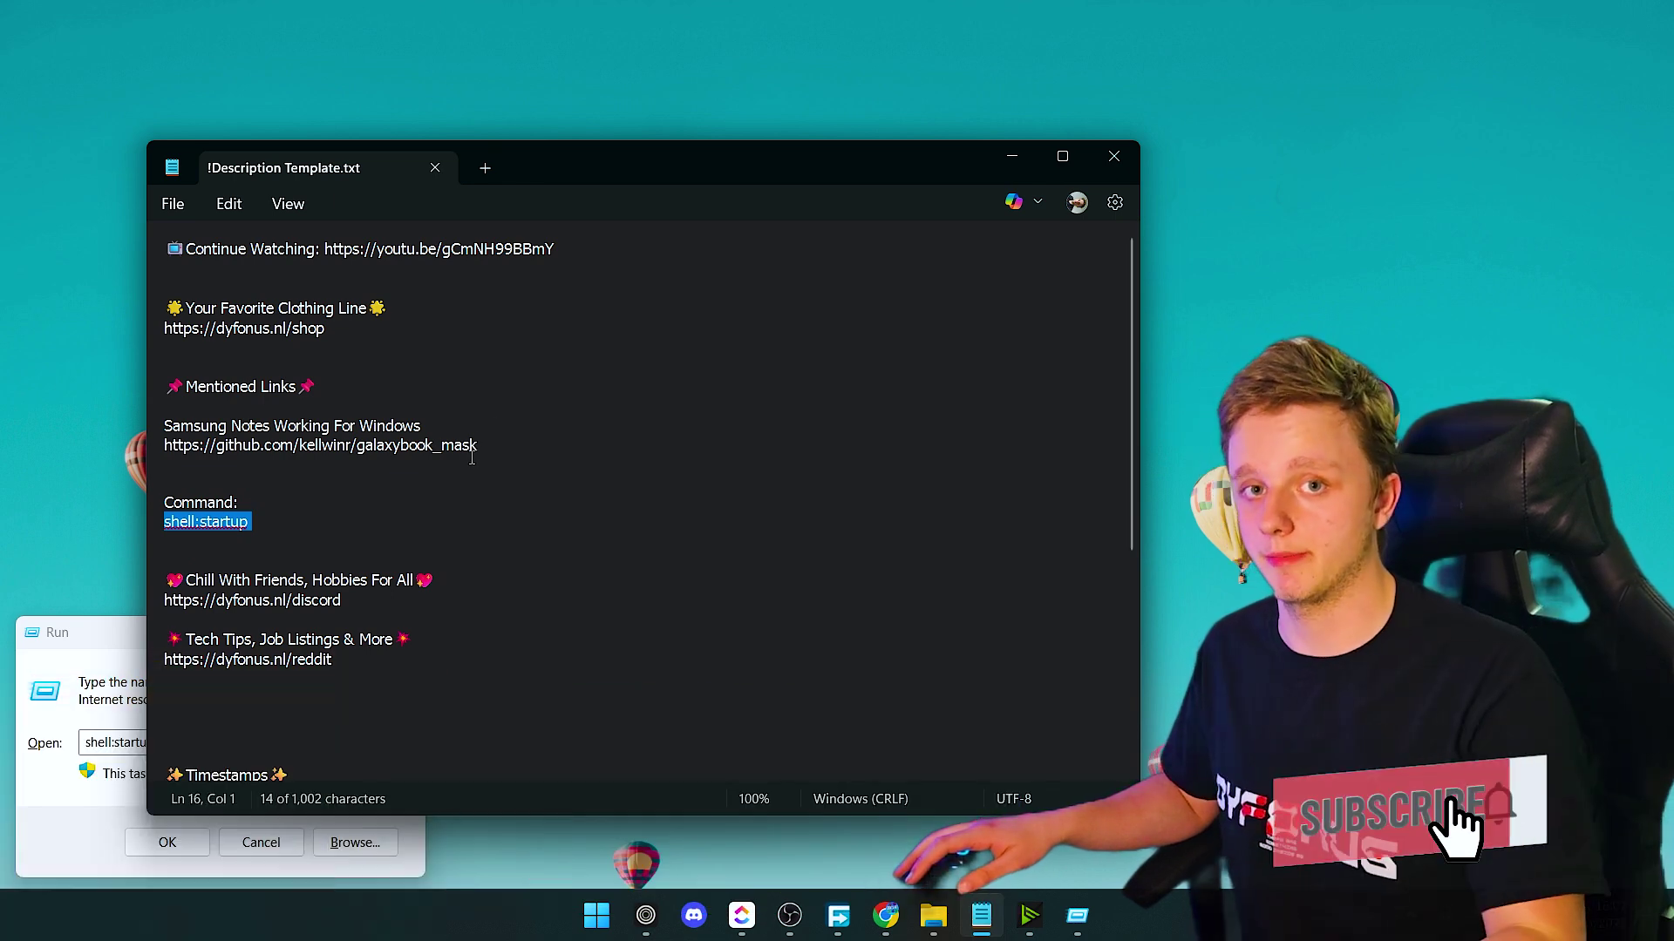
triple_click(484, 249)
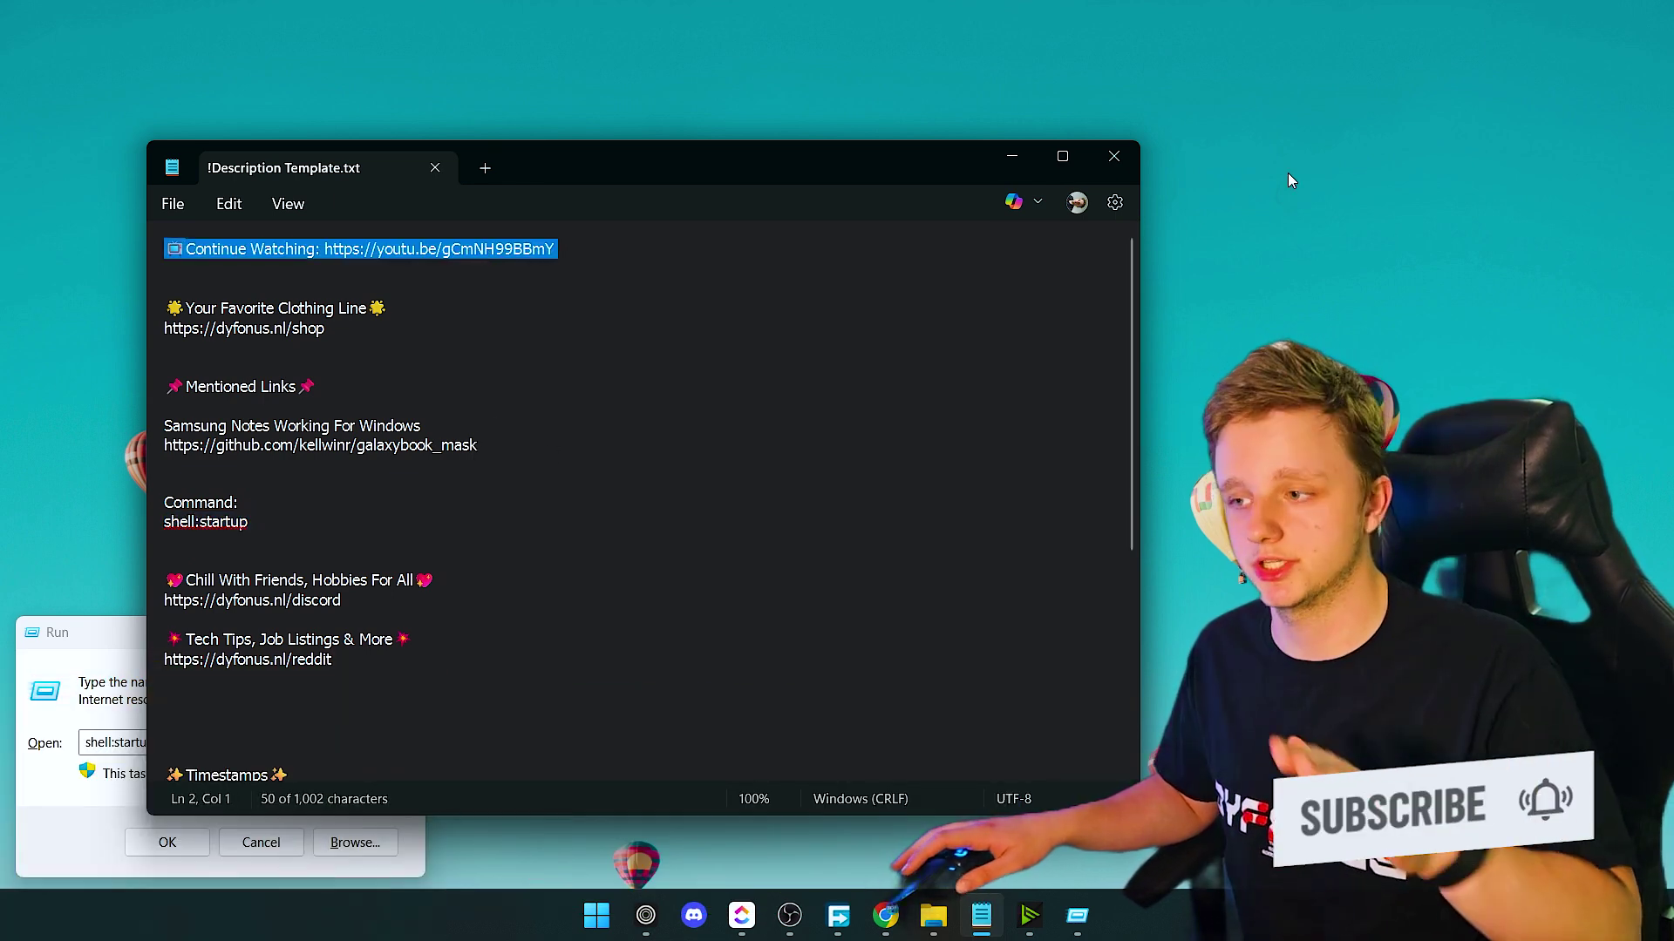
click(1012, 158)
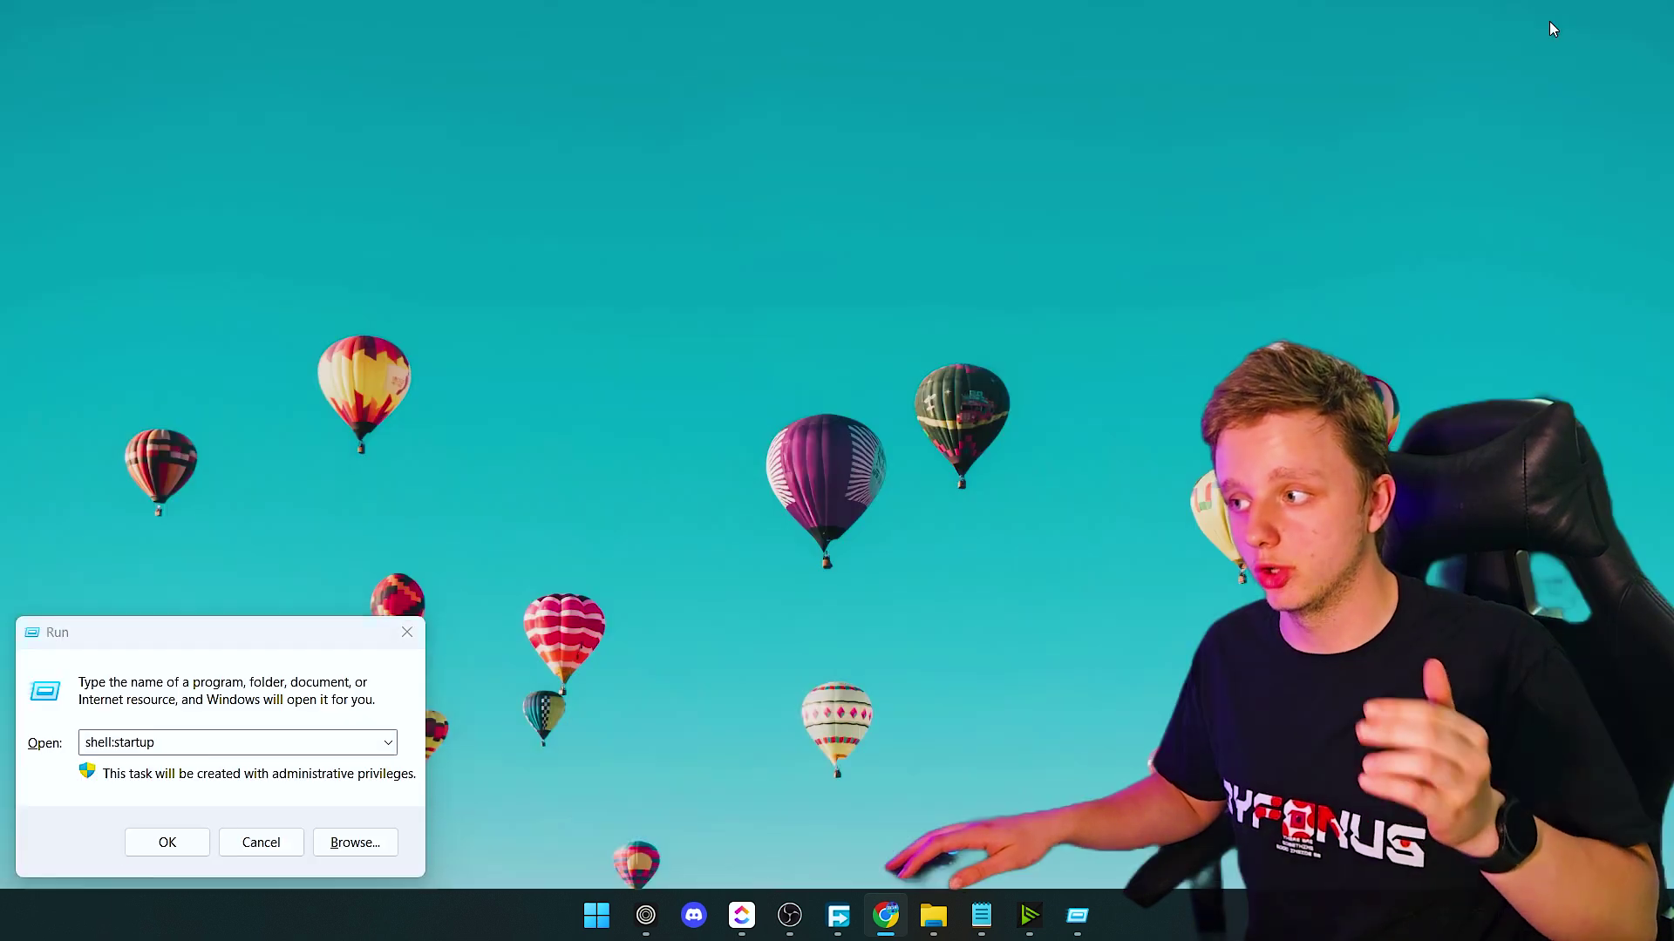
click(206, 743)
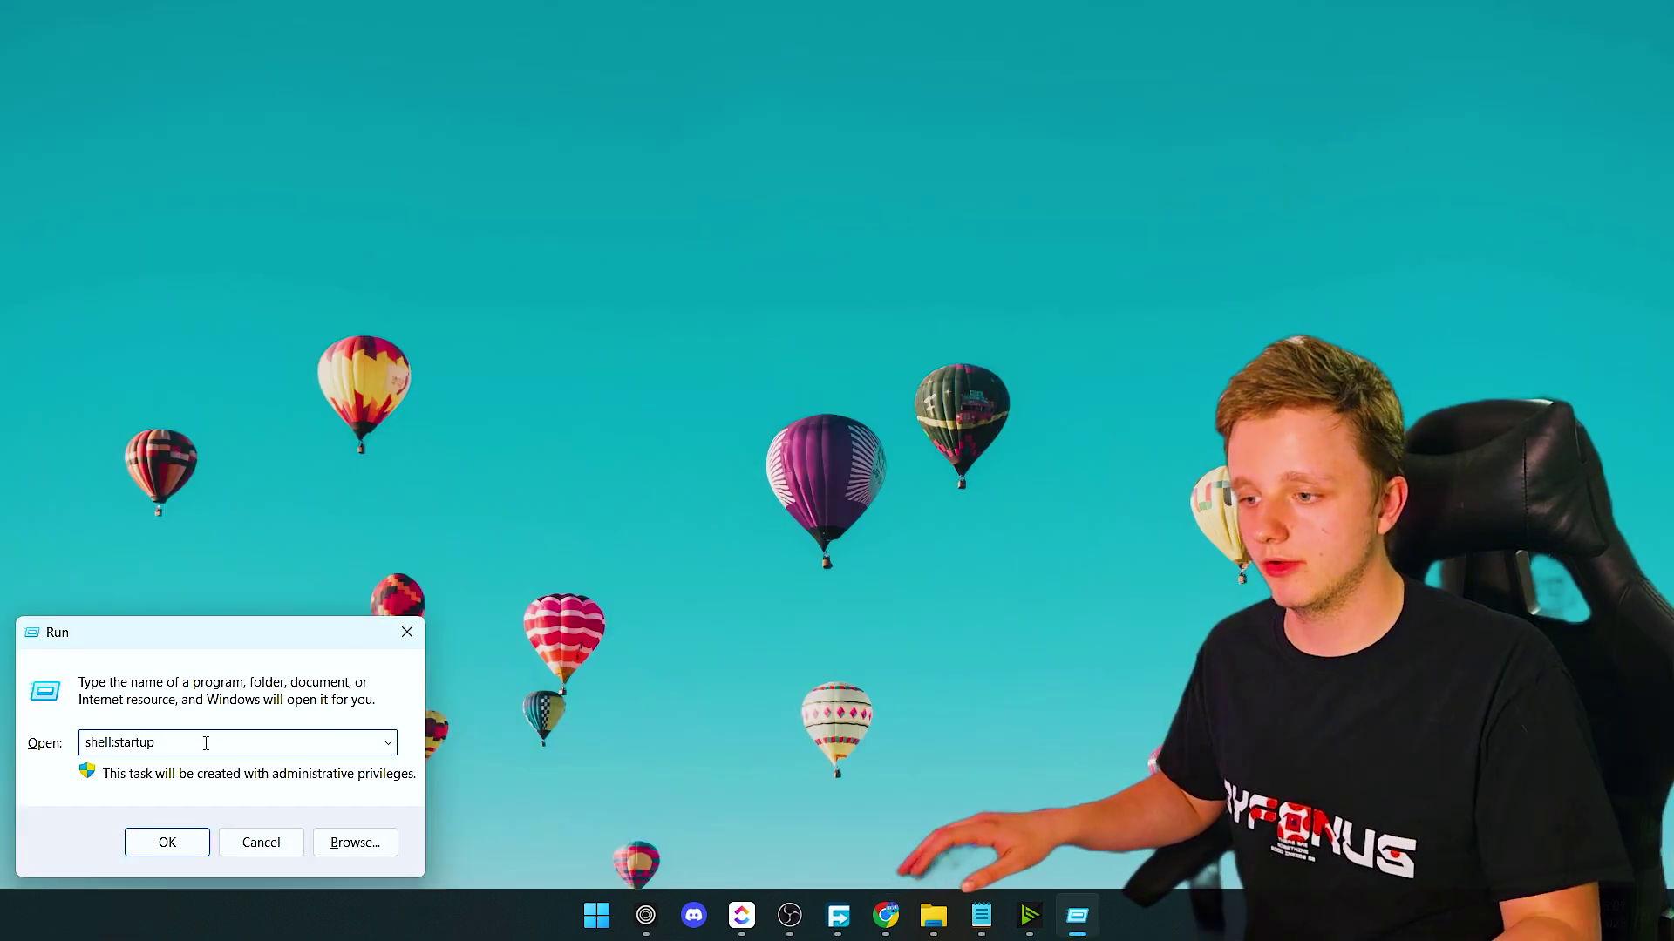
- Run shell:startup, confirm the Startup folder is empty, and close it
key(Return)
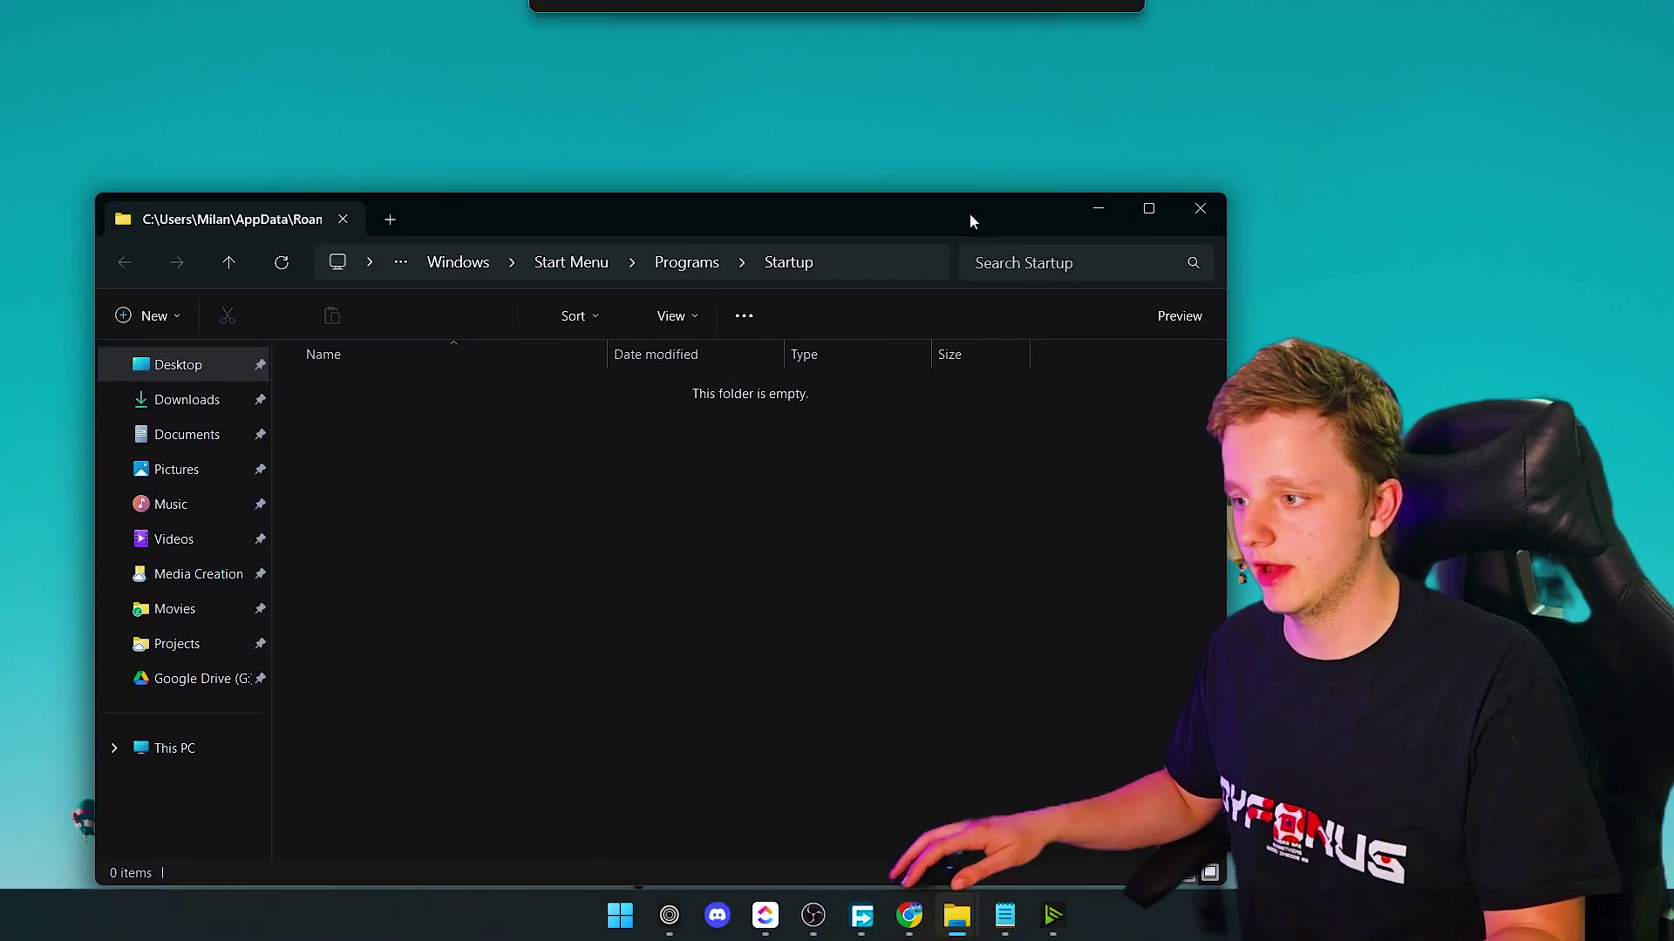
drag(970, 213, 1006, 158)
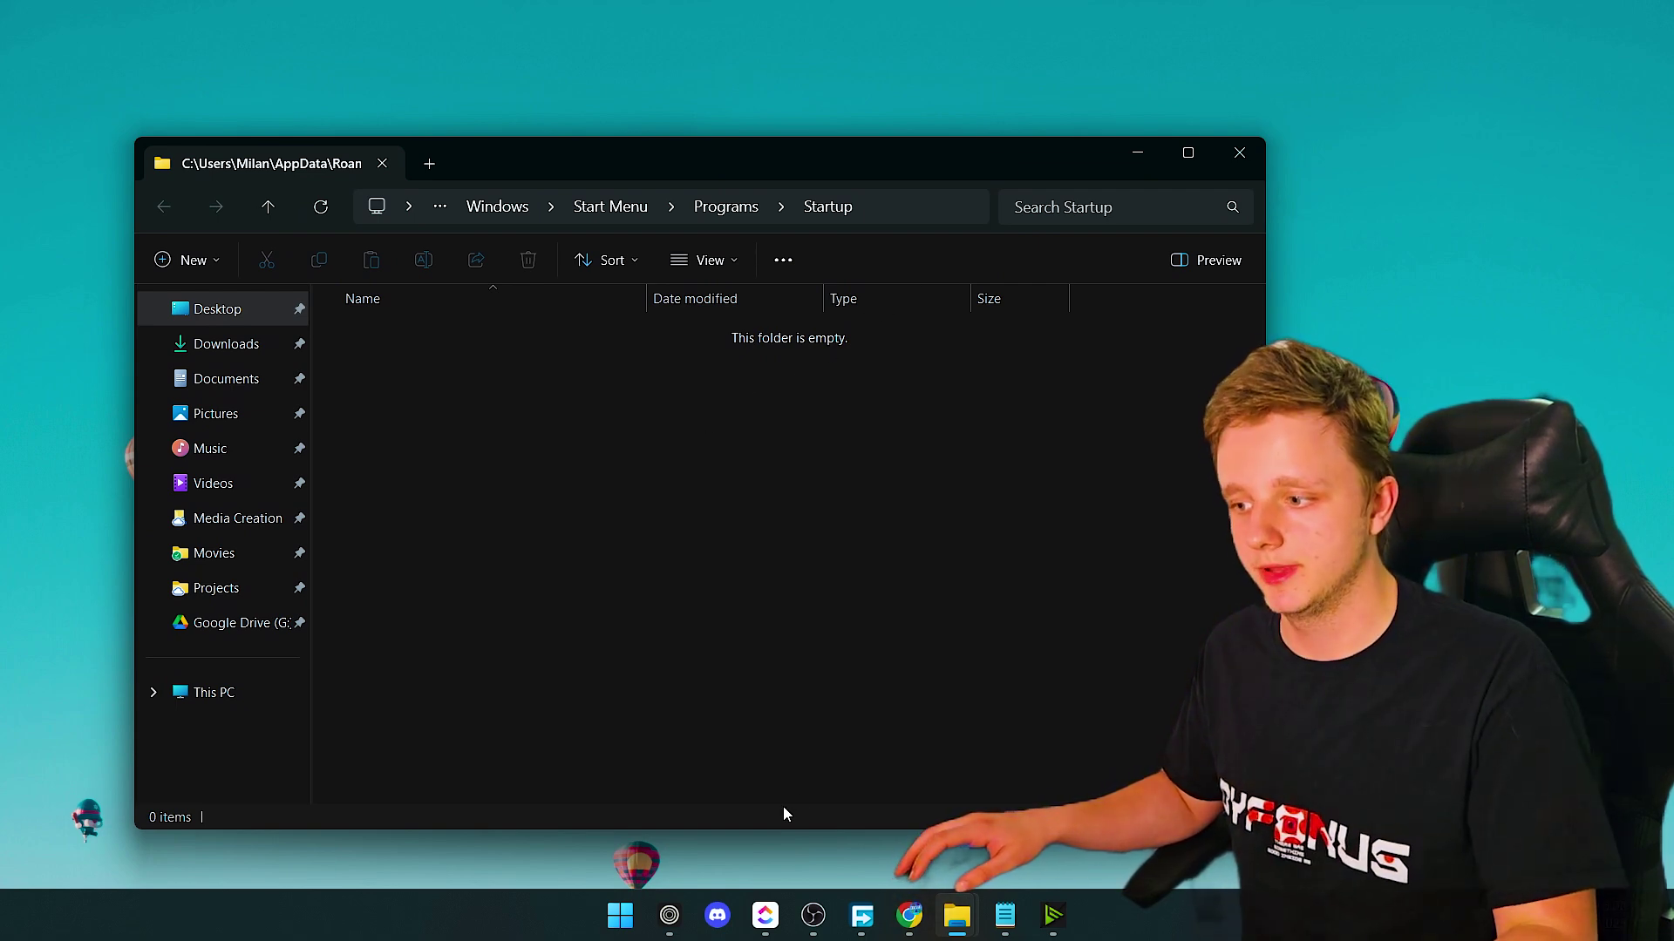
click(1238, 154)
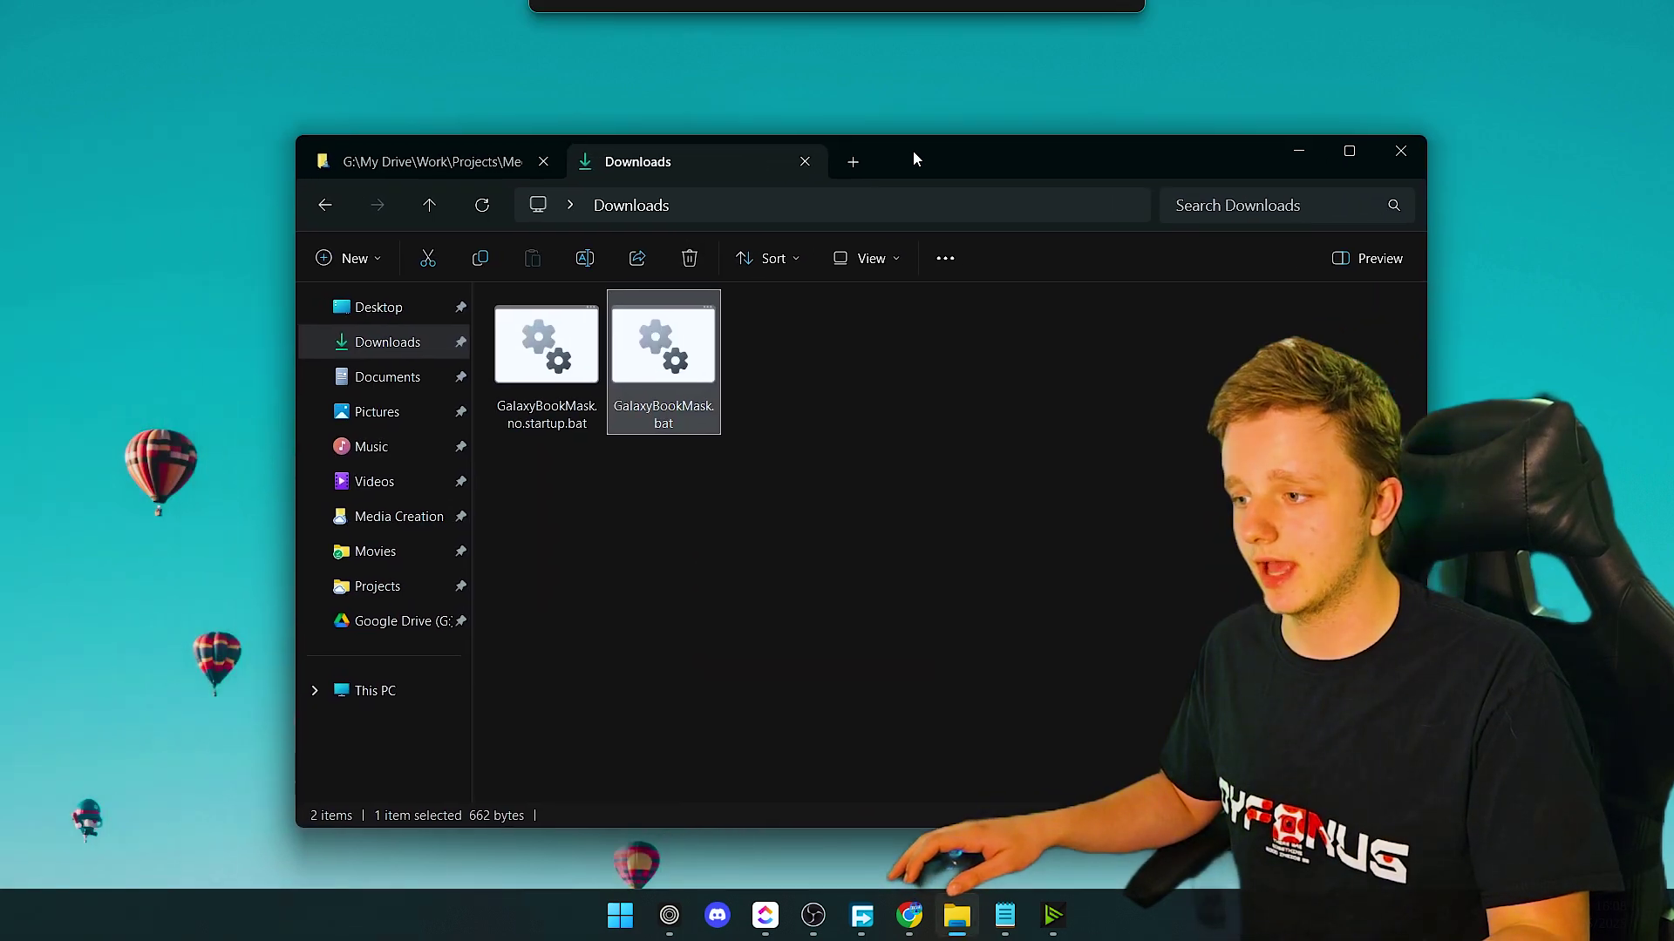
- Open the Downloads folder showing GalaxyBookMask.bat and GalaxyBookMask.no.startup.bat
click(741, 360)
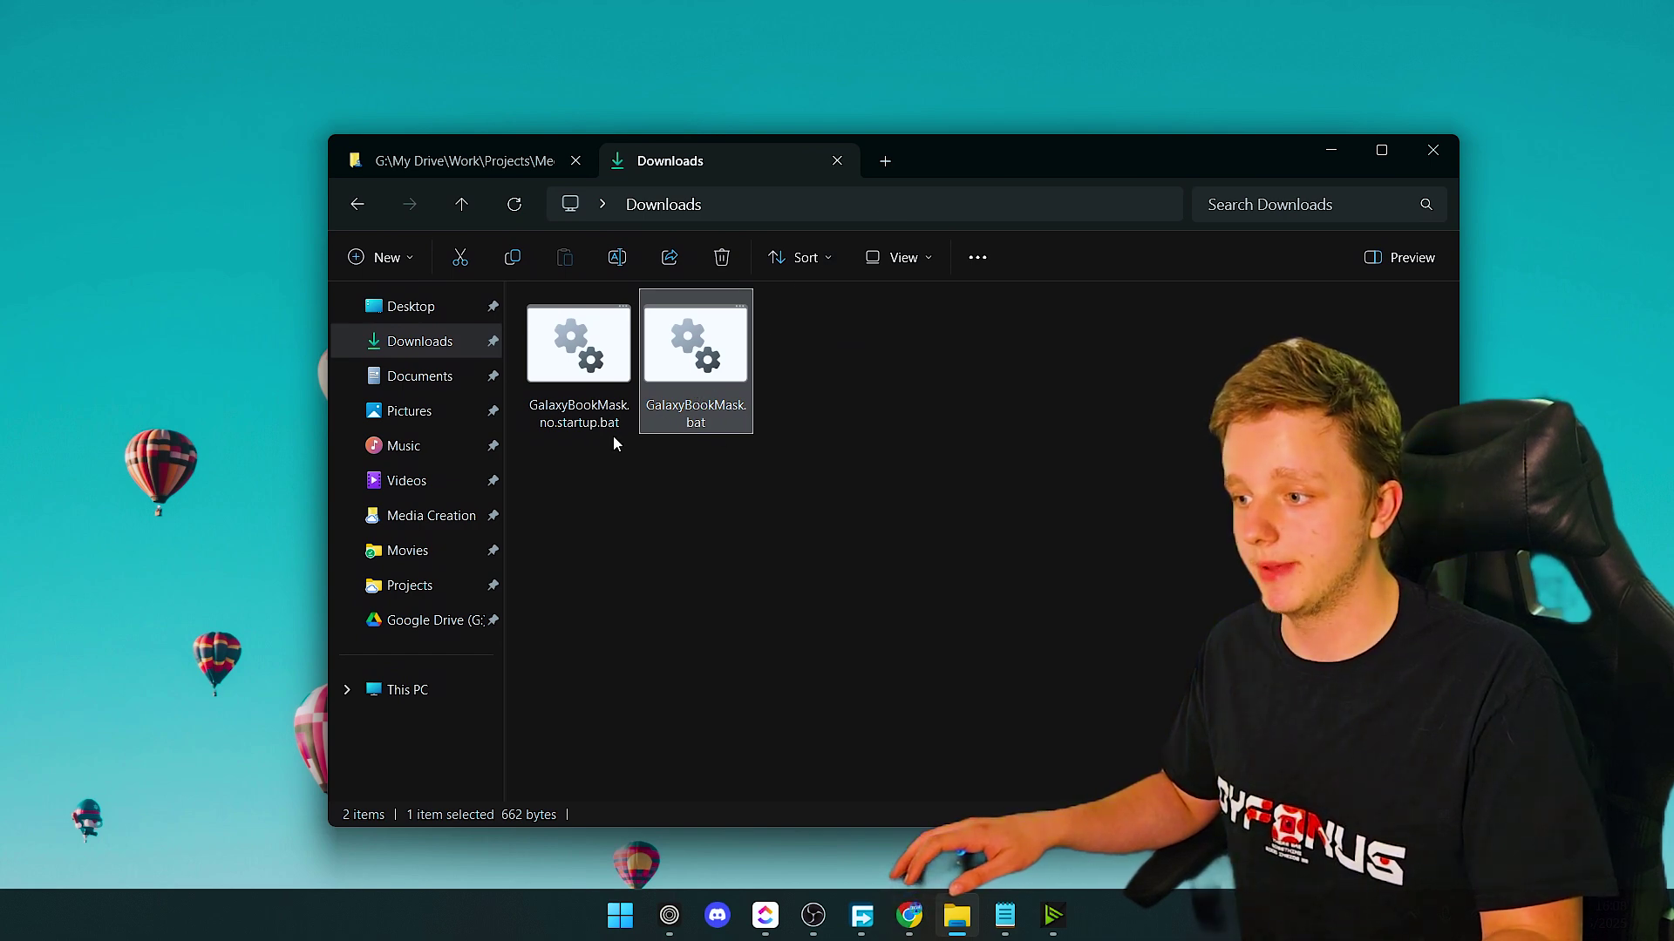
click(558, 422)
click(578, 467)
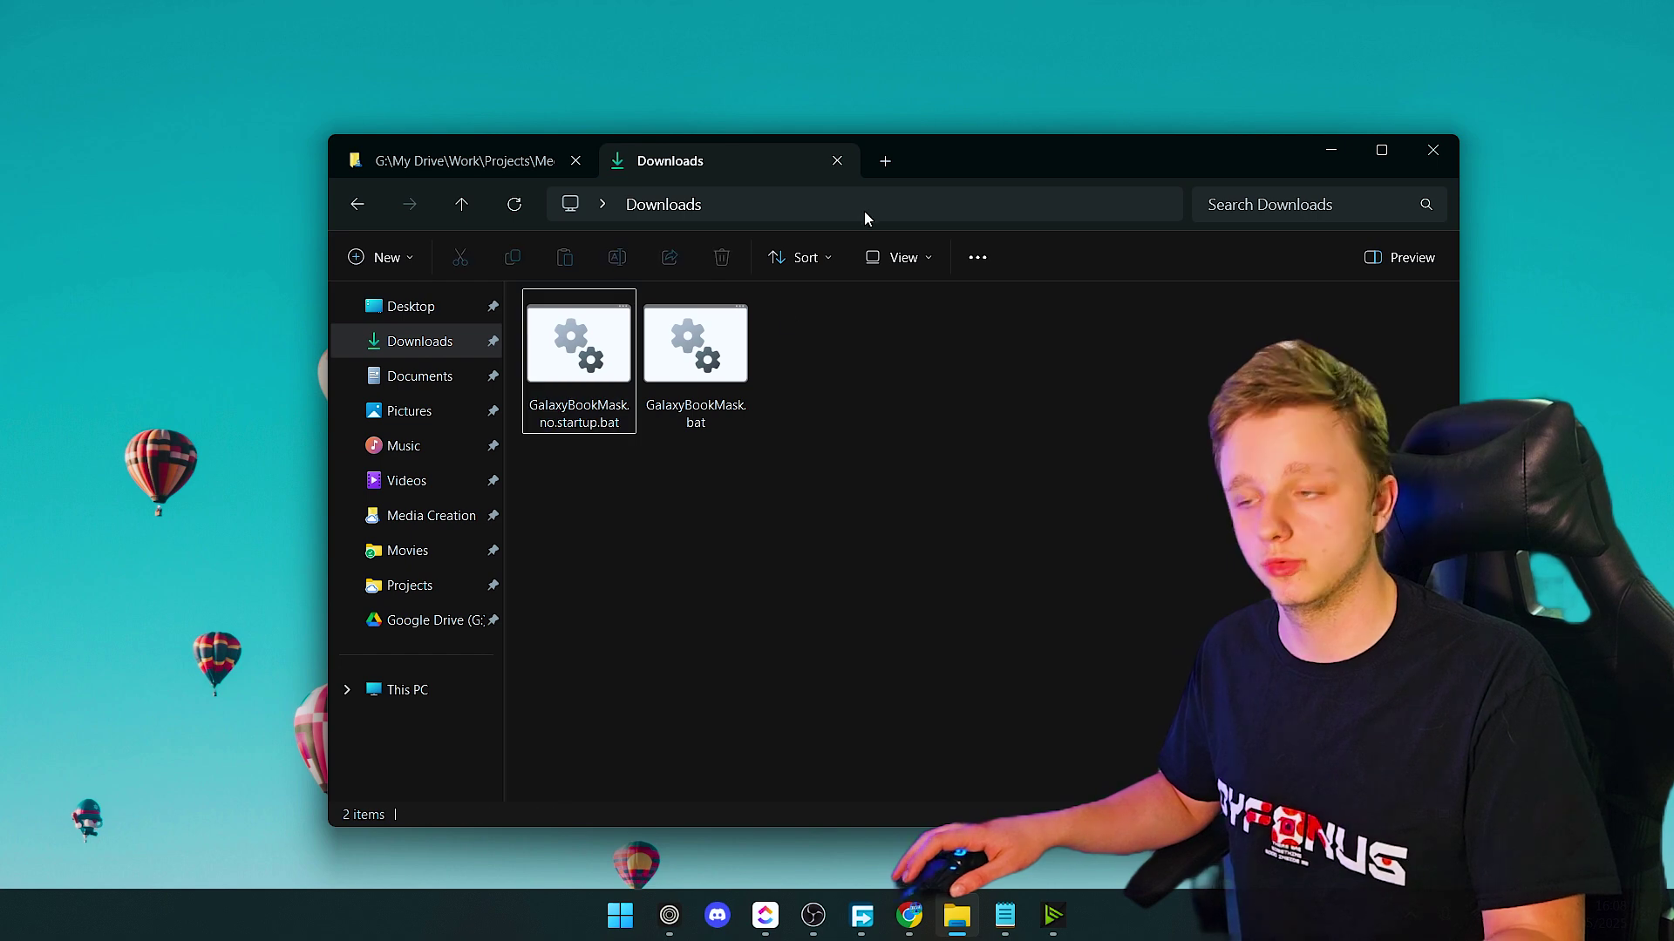
drag(944, 153, 758, 151)
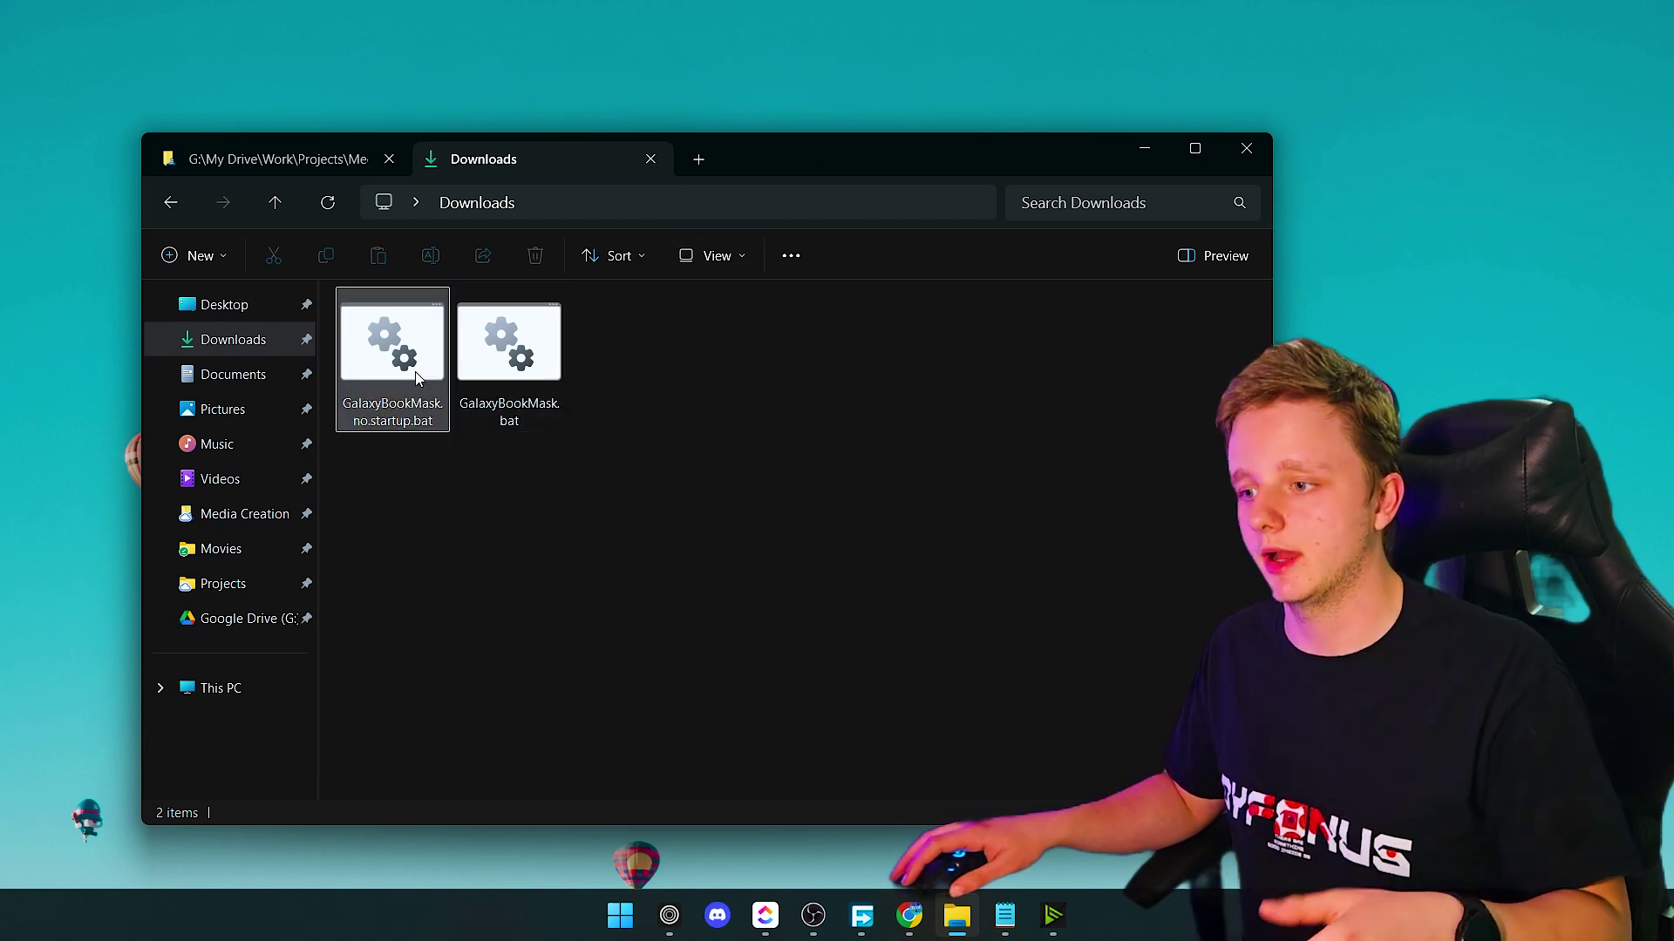
- Scroll the galaxybook_mask README and highlight the Direct Launch description
click(443, 368)
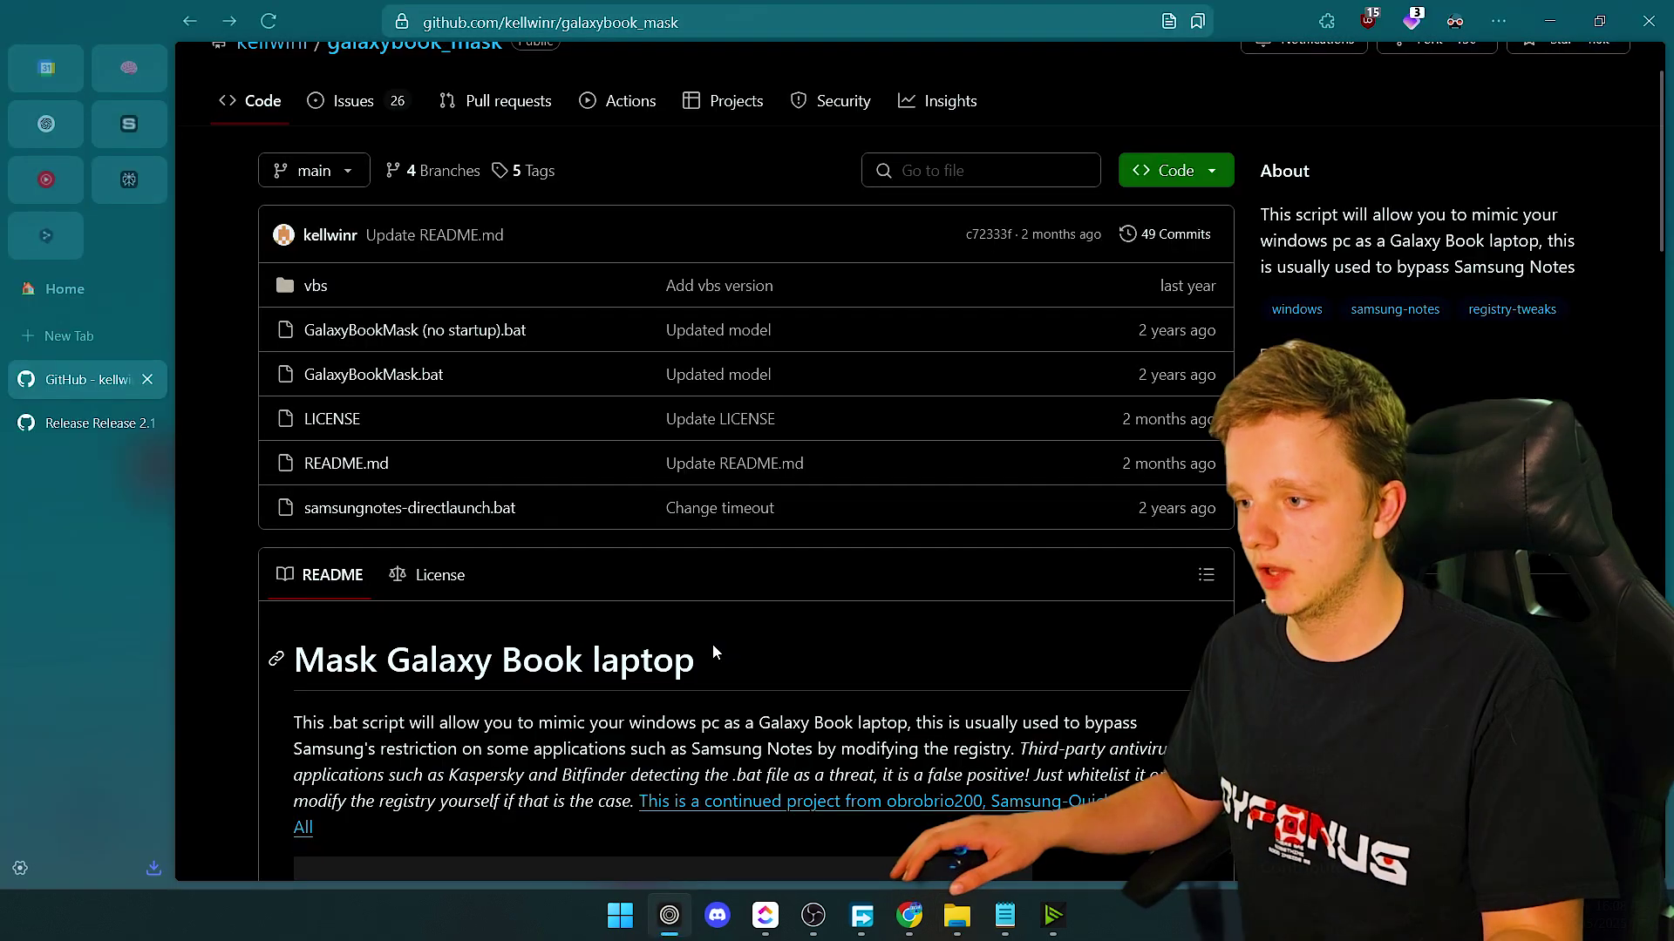
scroll(740, 556, down, 10)
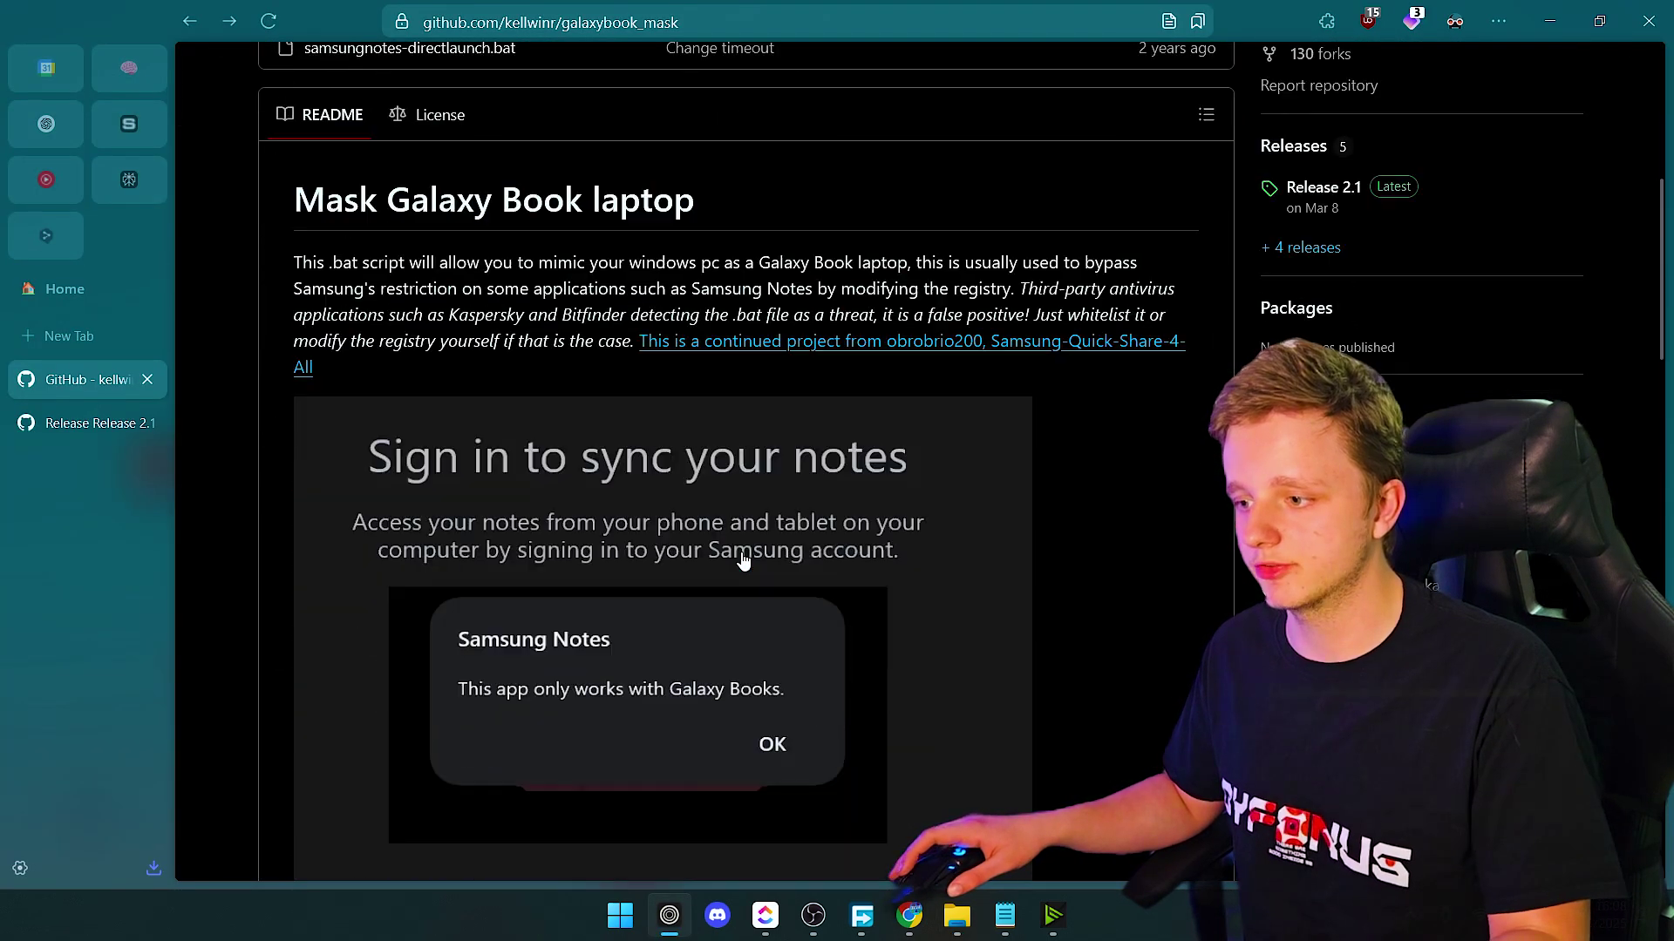
scroll(727, 570, down, 4)
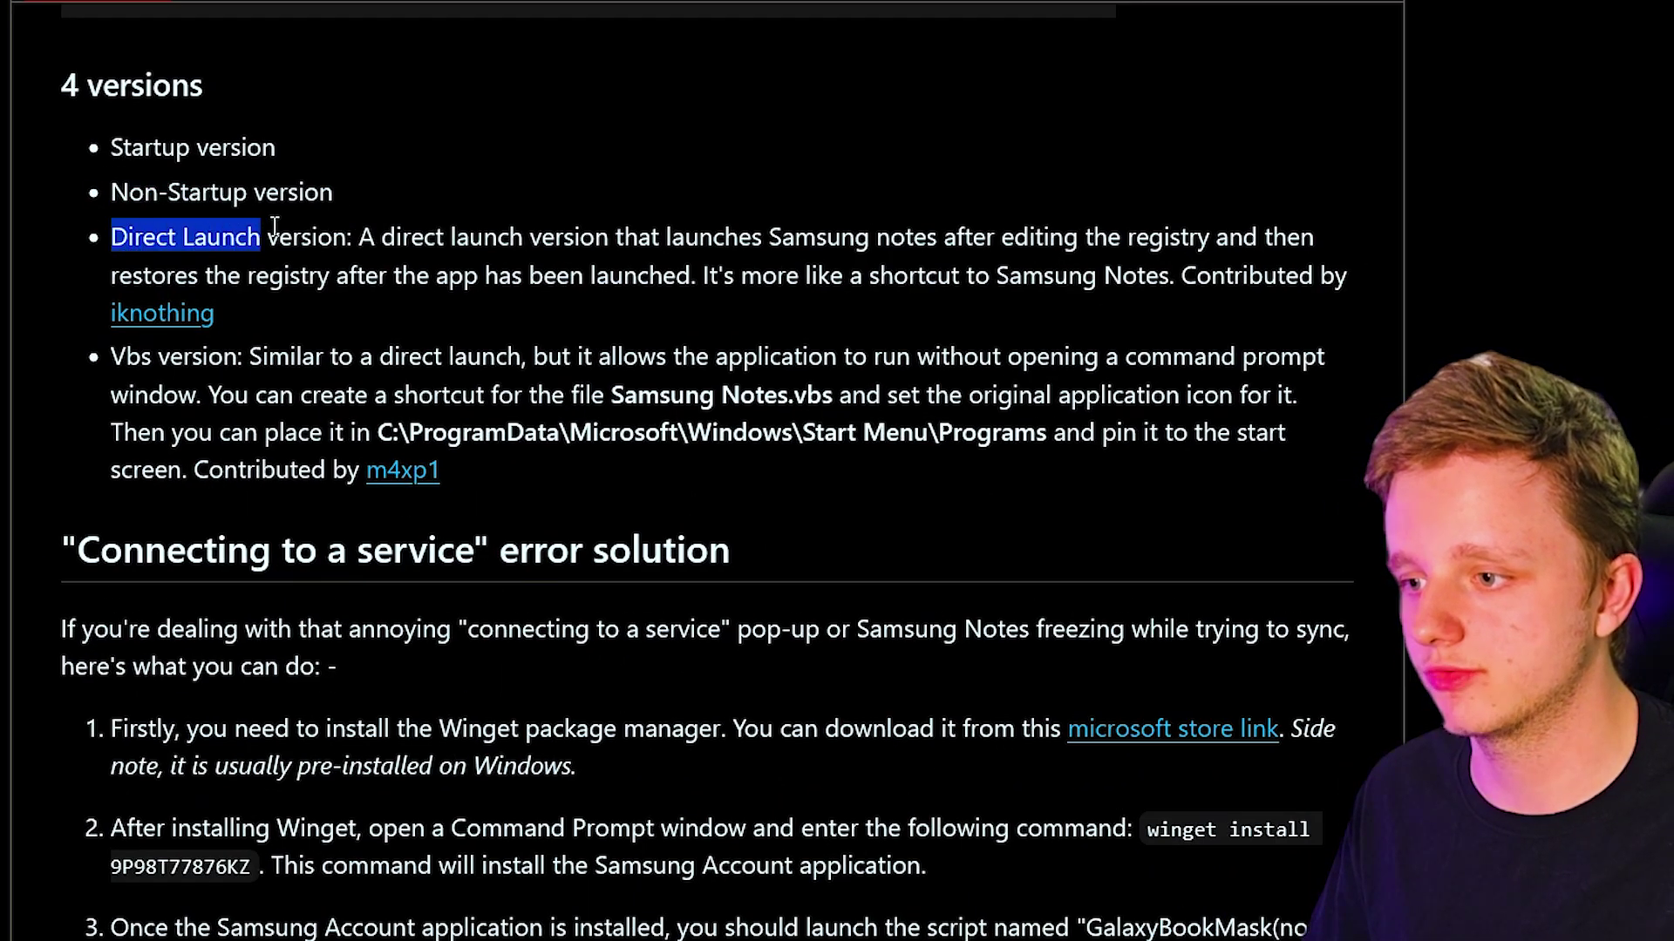
click(350, 228)
drag(393, 229, 627, 225)
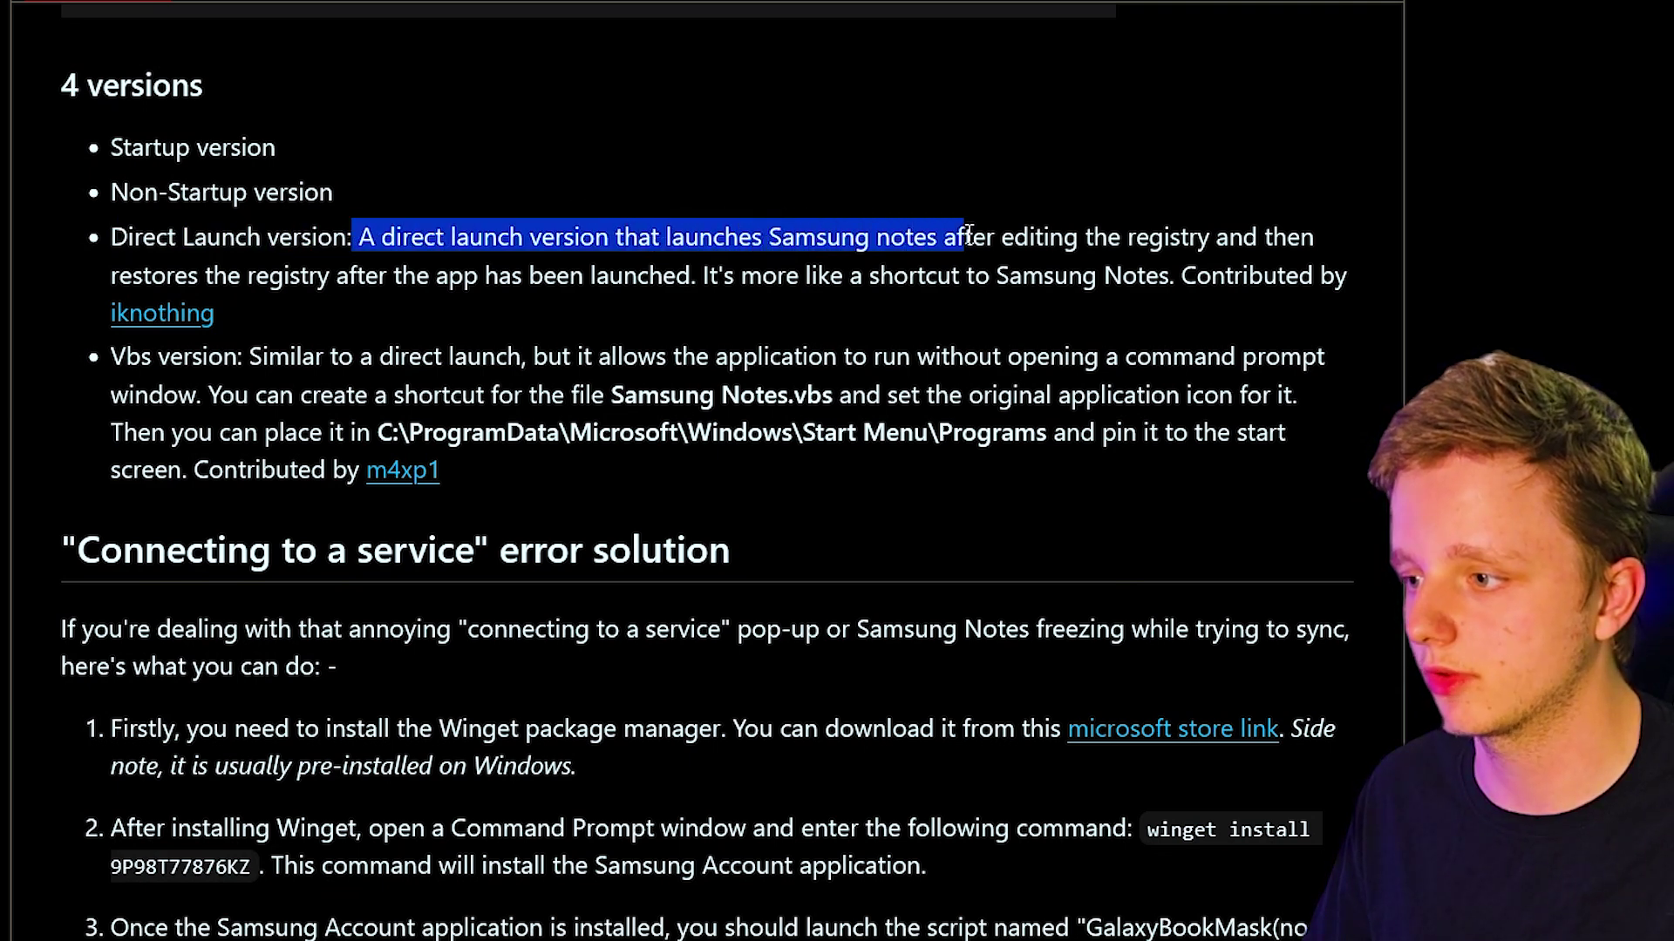
drag(1251, 225, 169, 270)
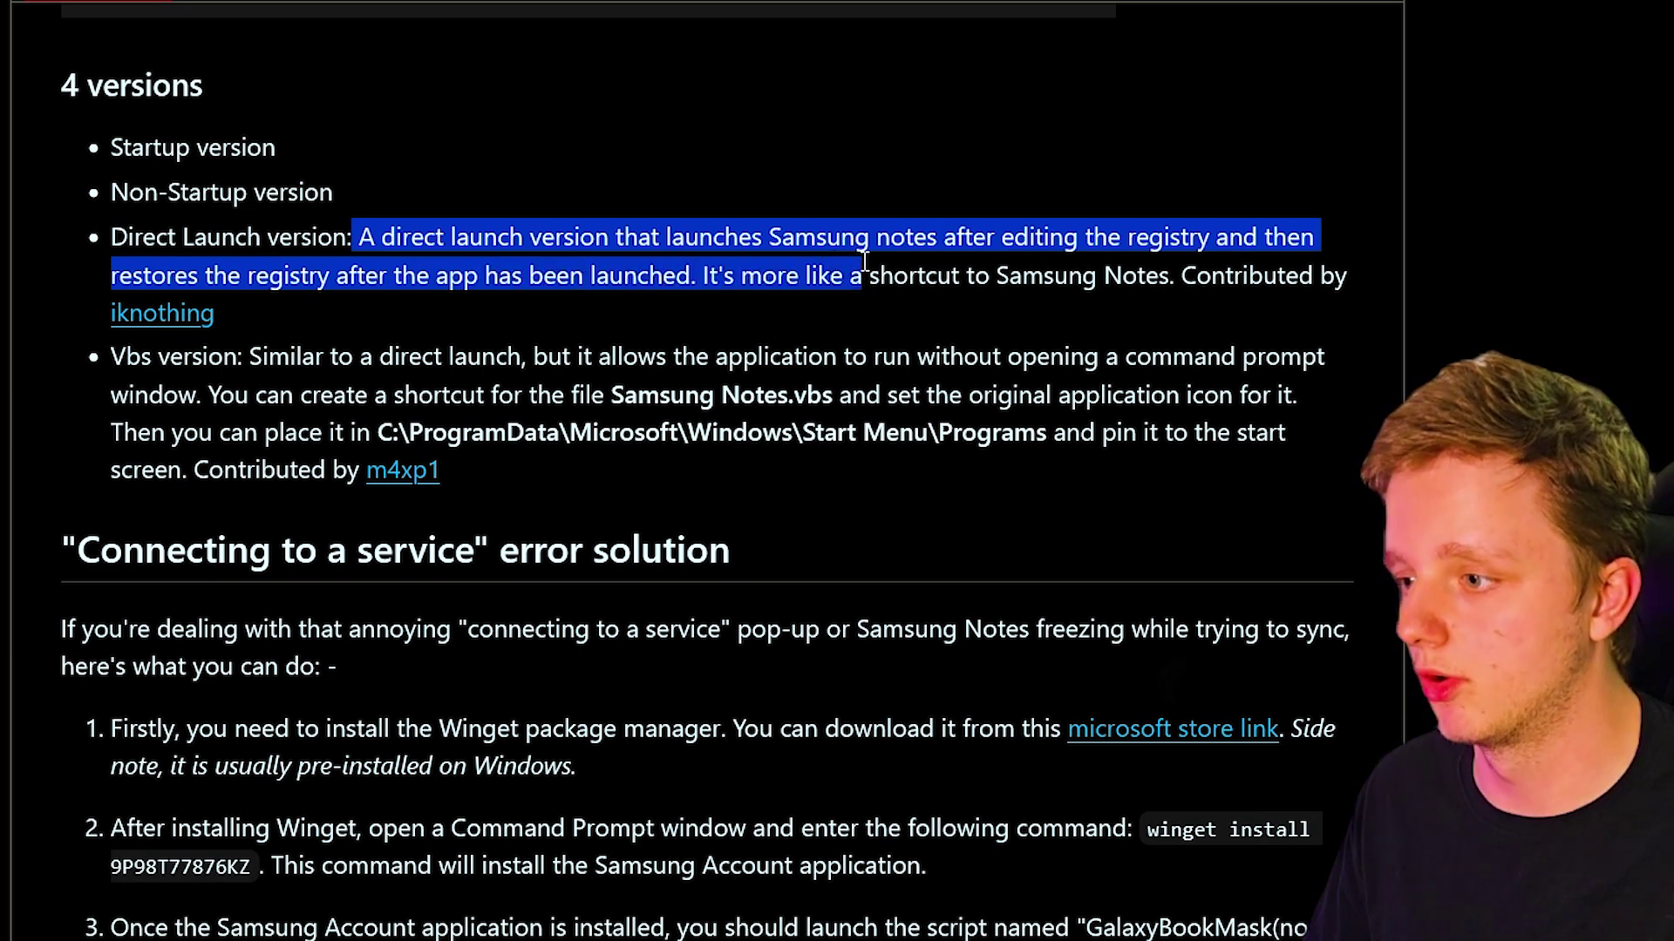
drag(864, 261, 1171, 289)
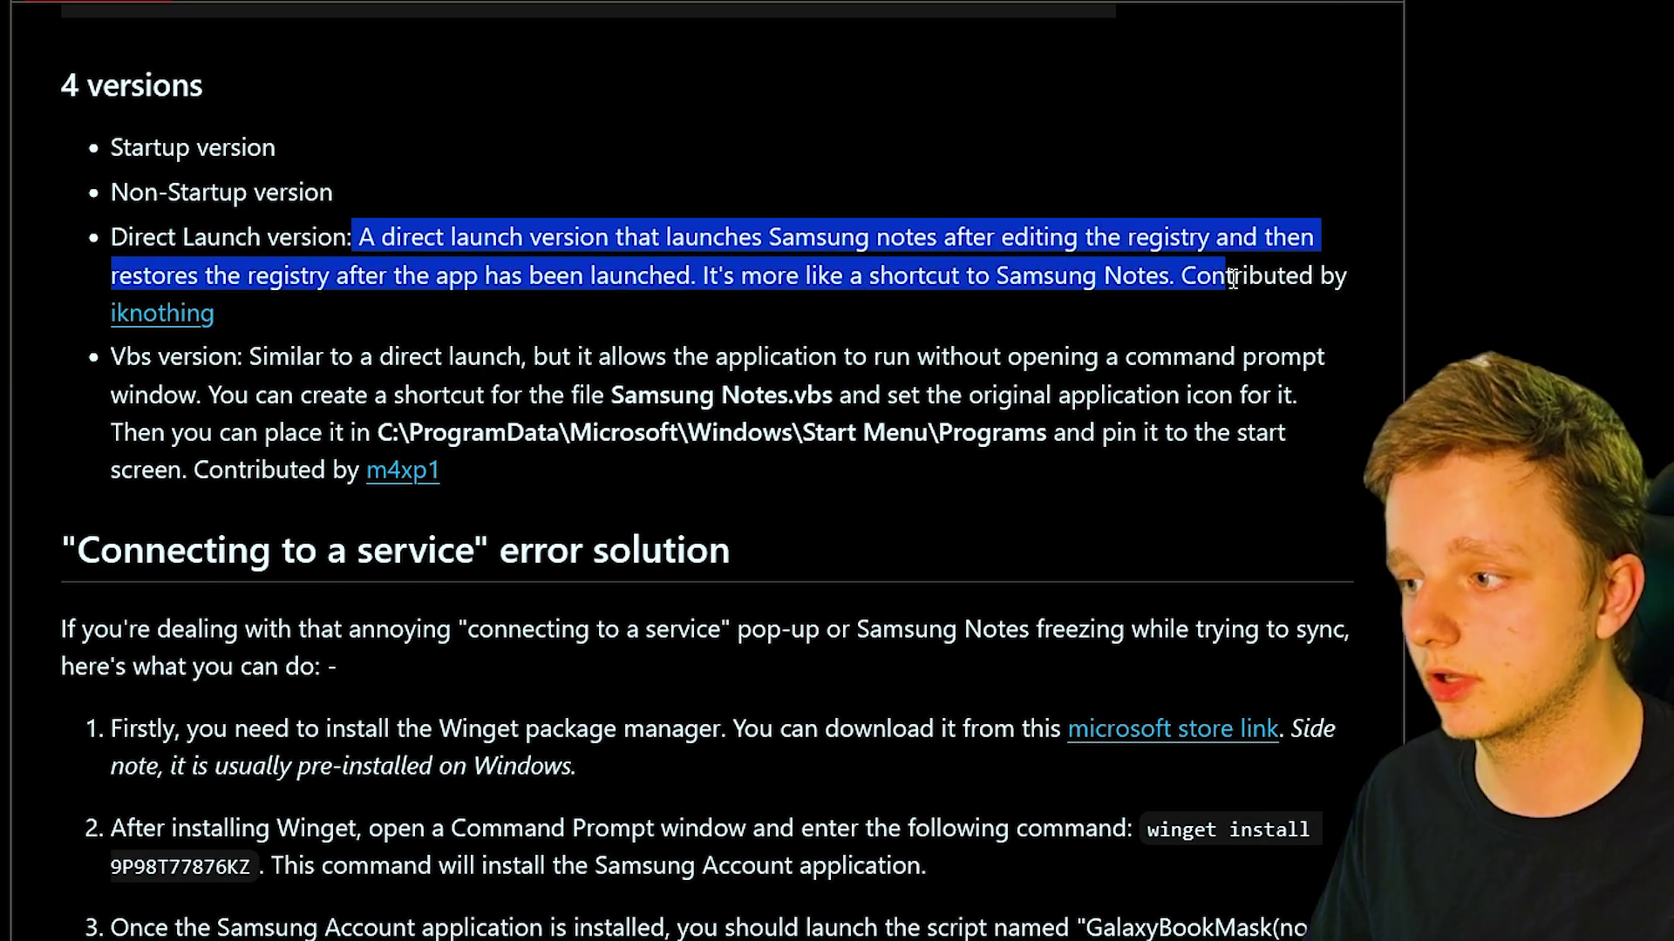
drag(1319, 275, 419, 267)
drag(219, 306, 223, 319)
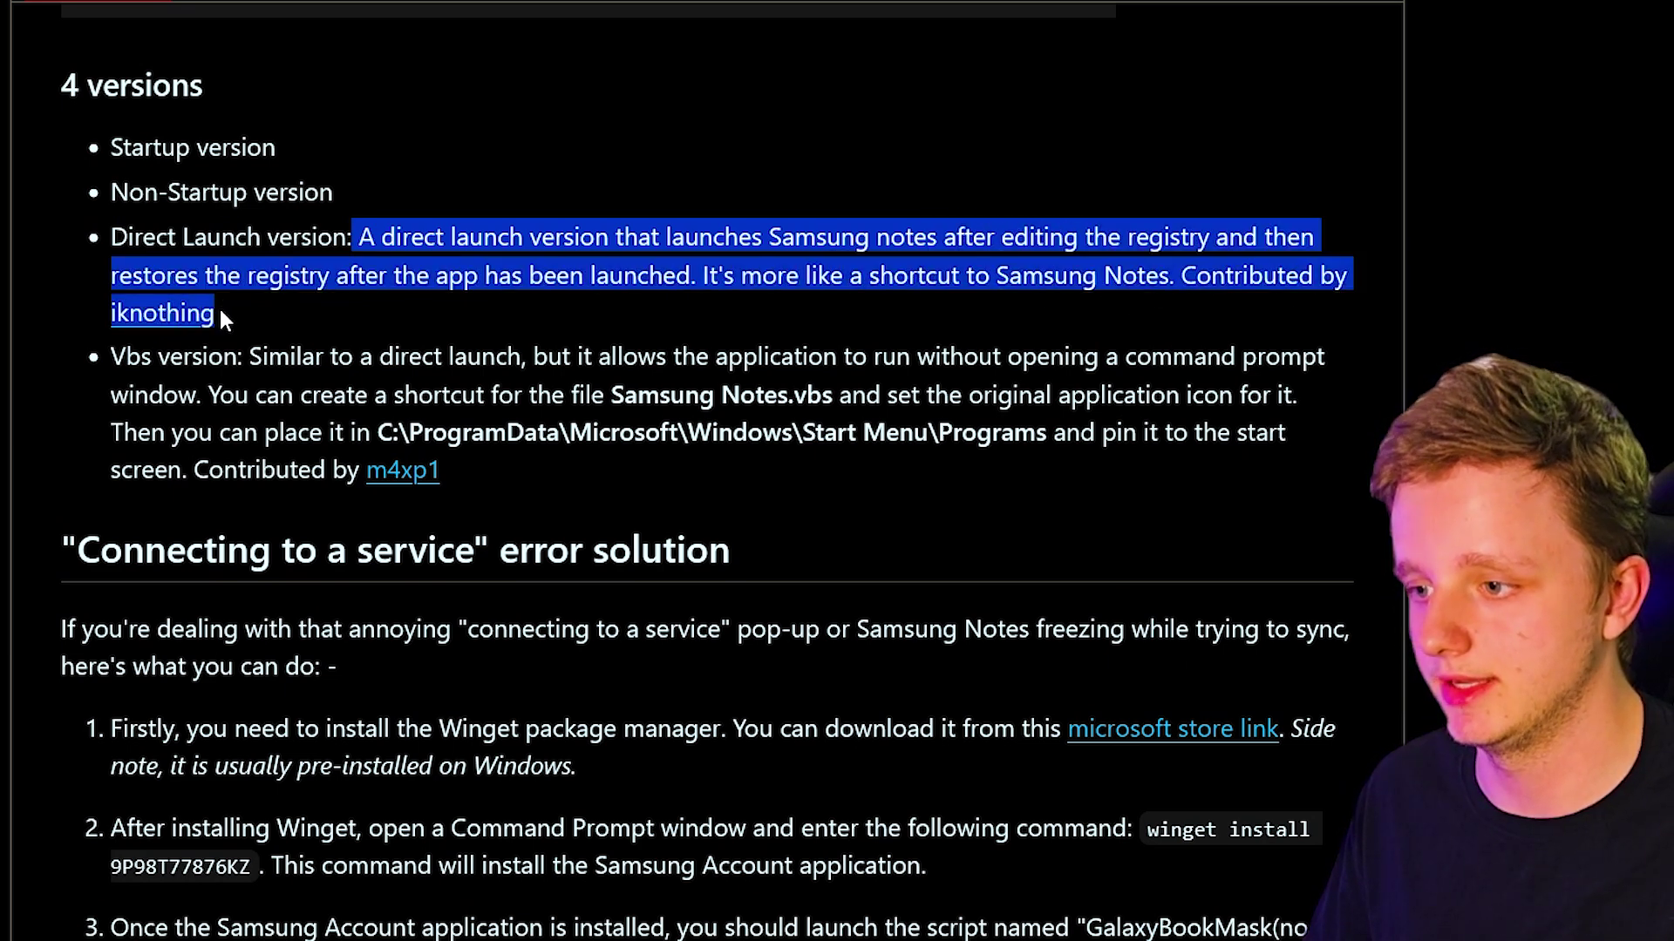
click(373, 301)
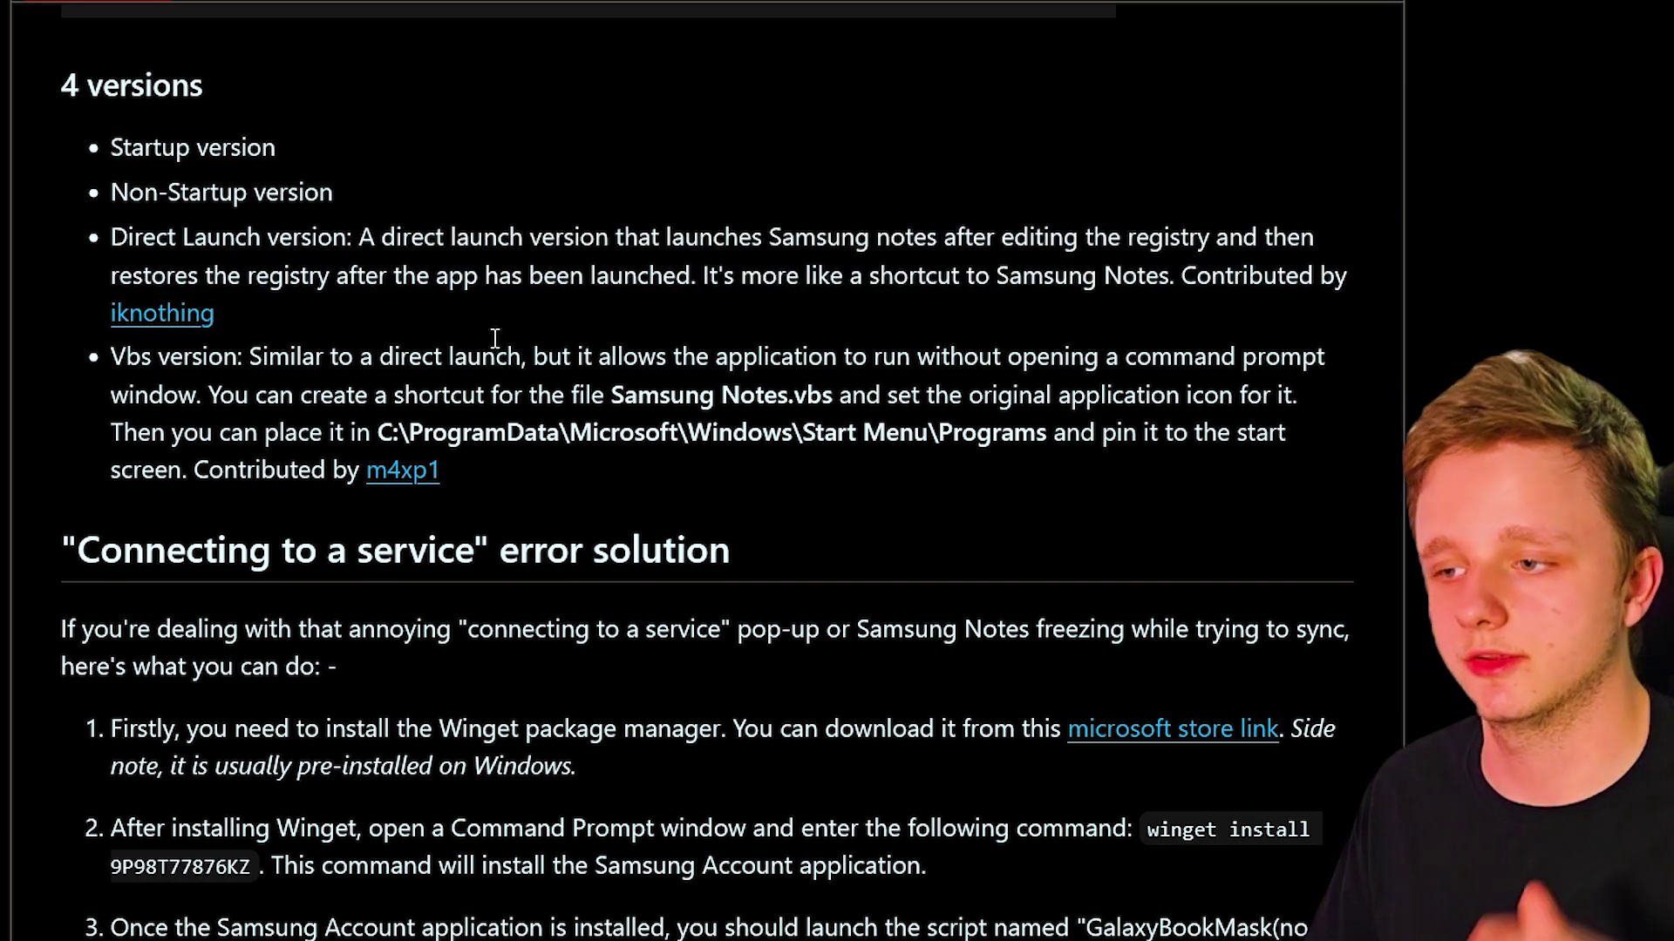
click(373, 135)
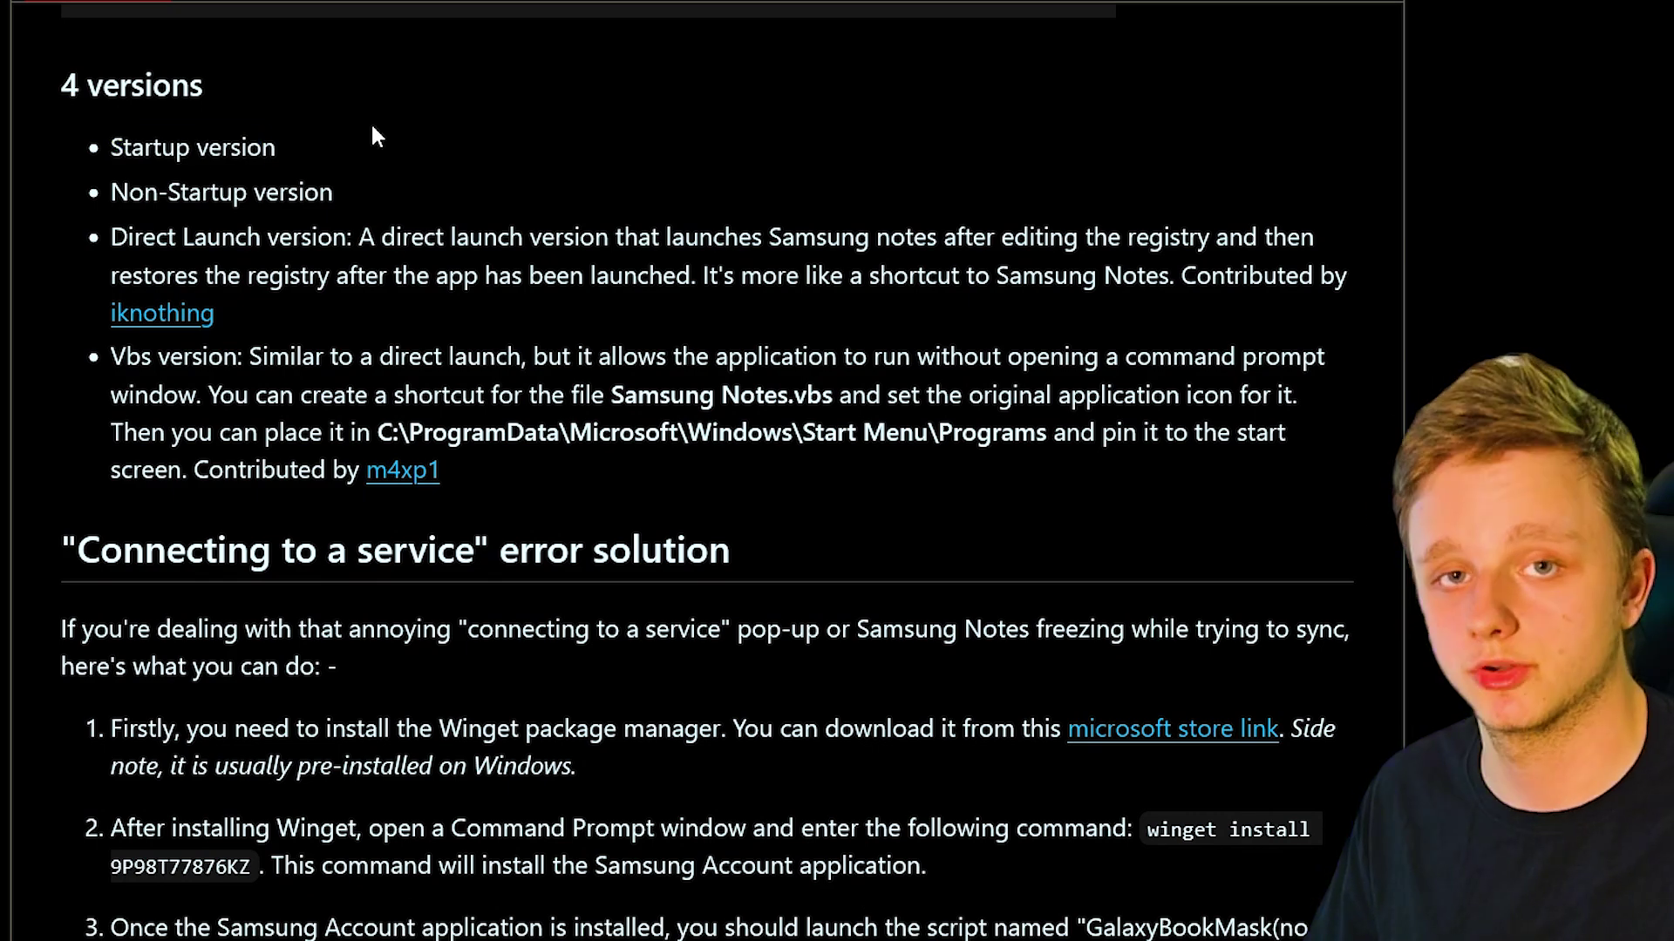
scroll(533, 344, down, 15)
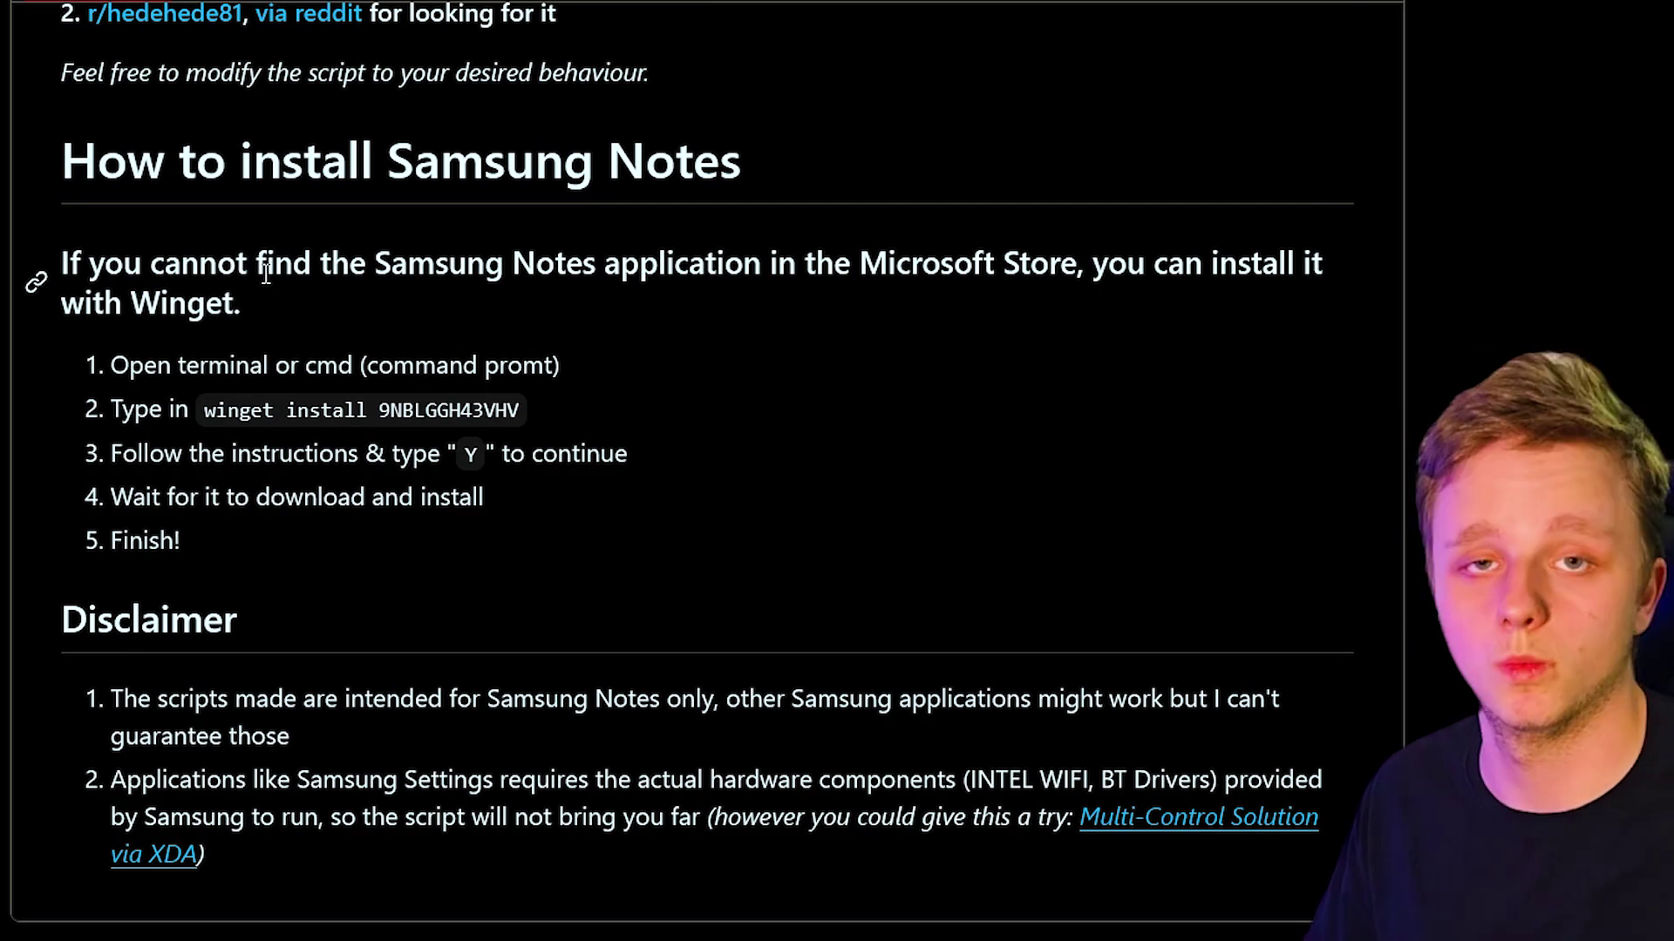
scroll(266, 273, up, 8)
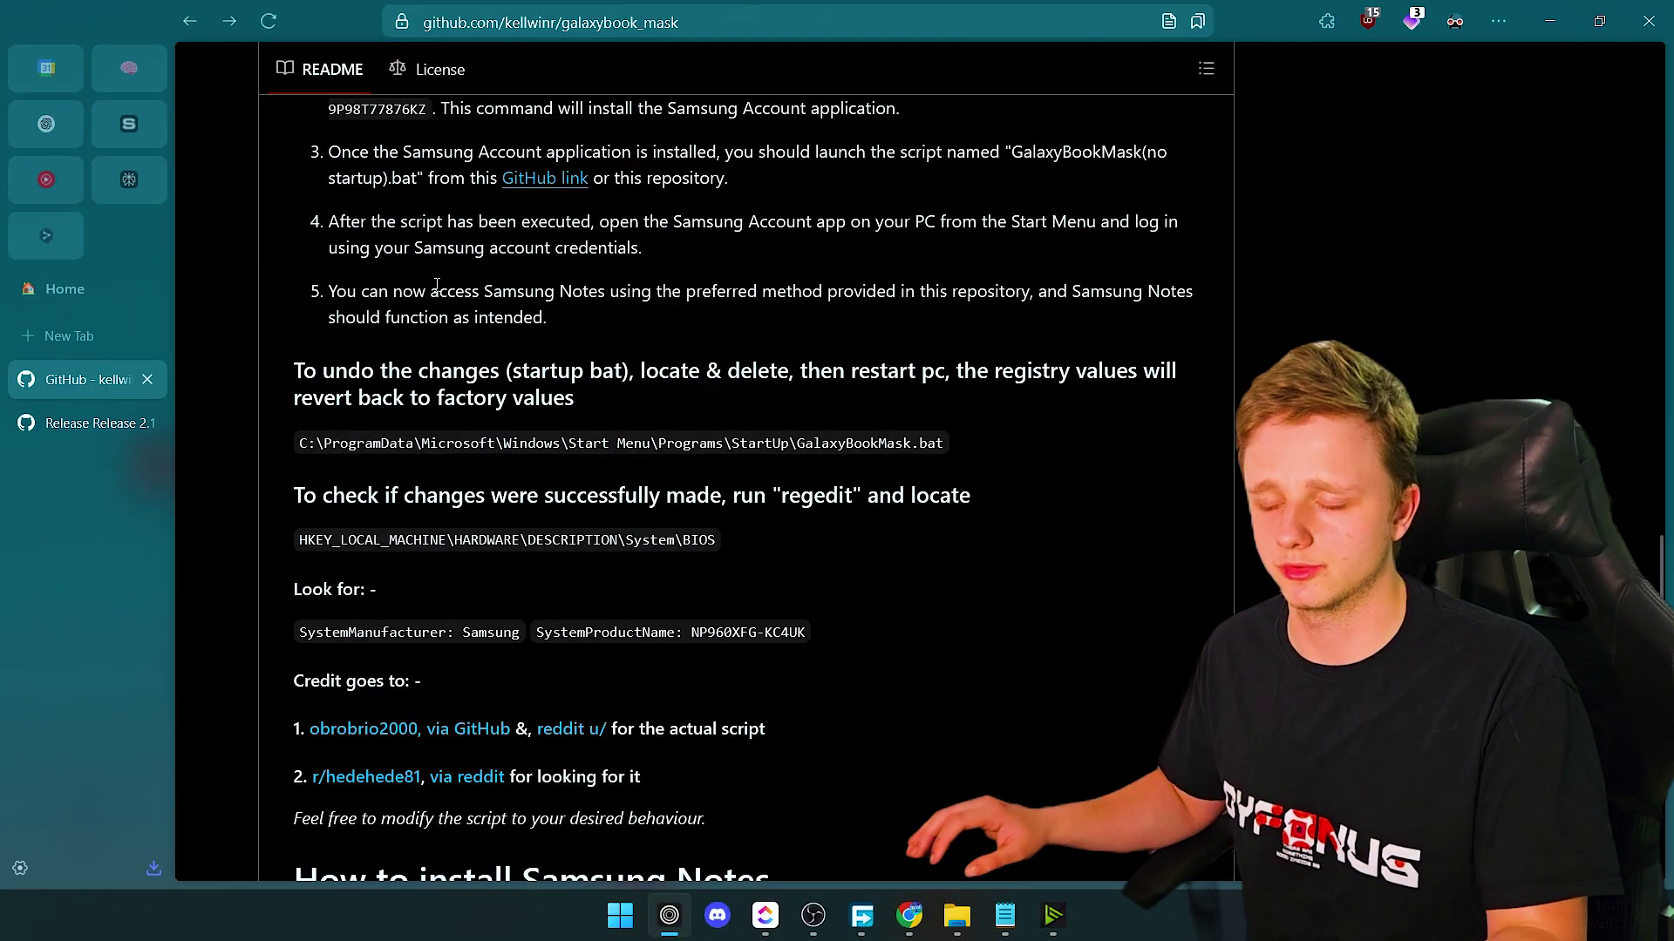
- Minimize the browser and launch Microsoft Store via a 'microsoft store' Start search
click(1566, 3)
key(super)
text(microsoft store)
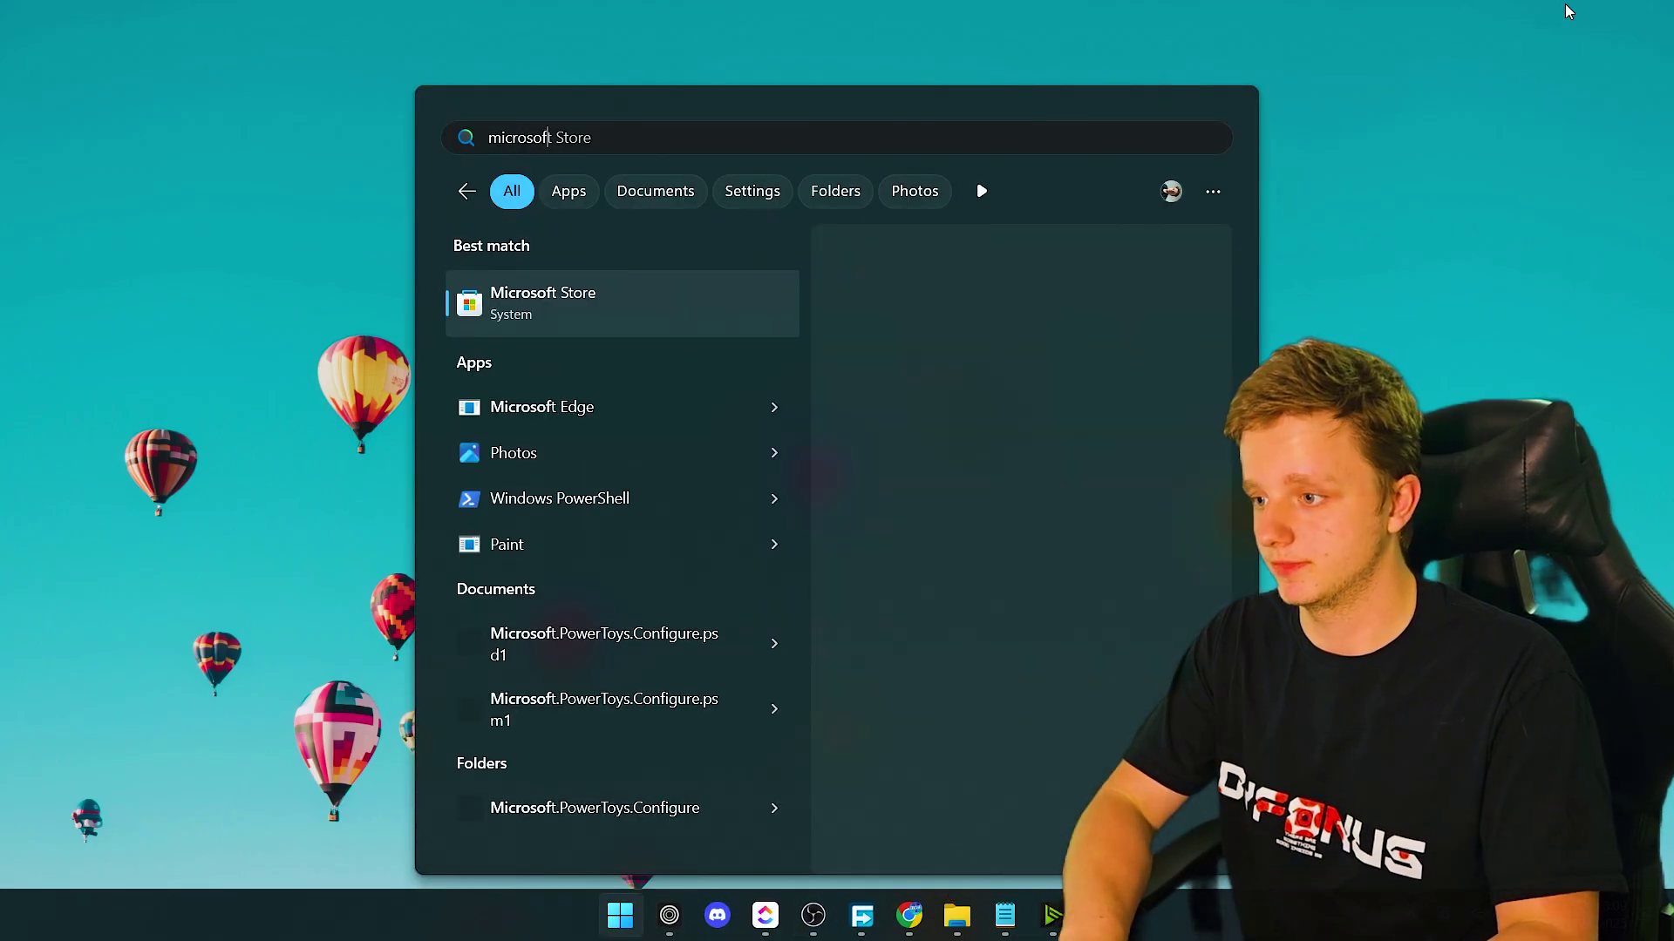
key(Return)
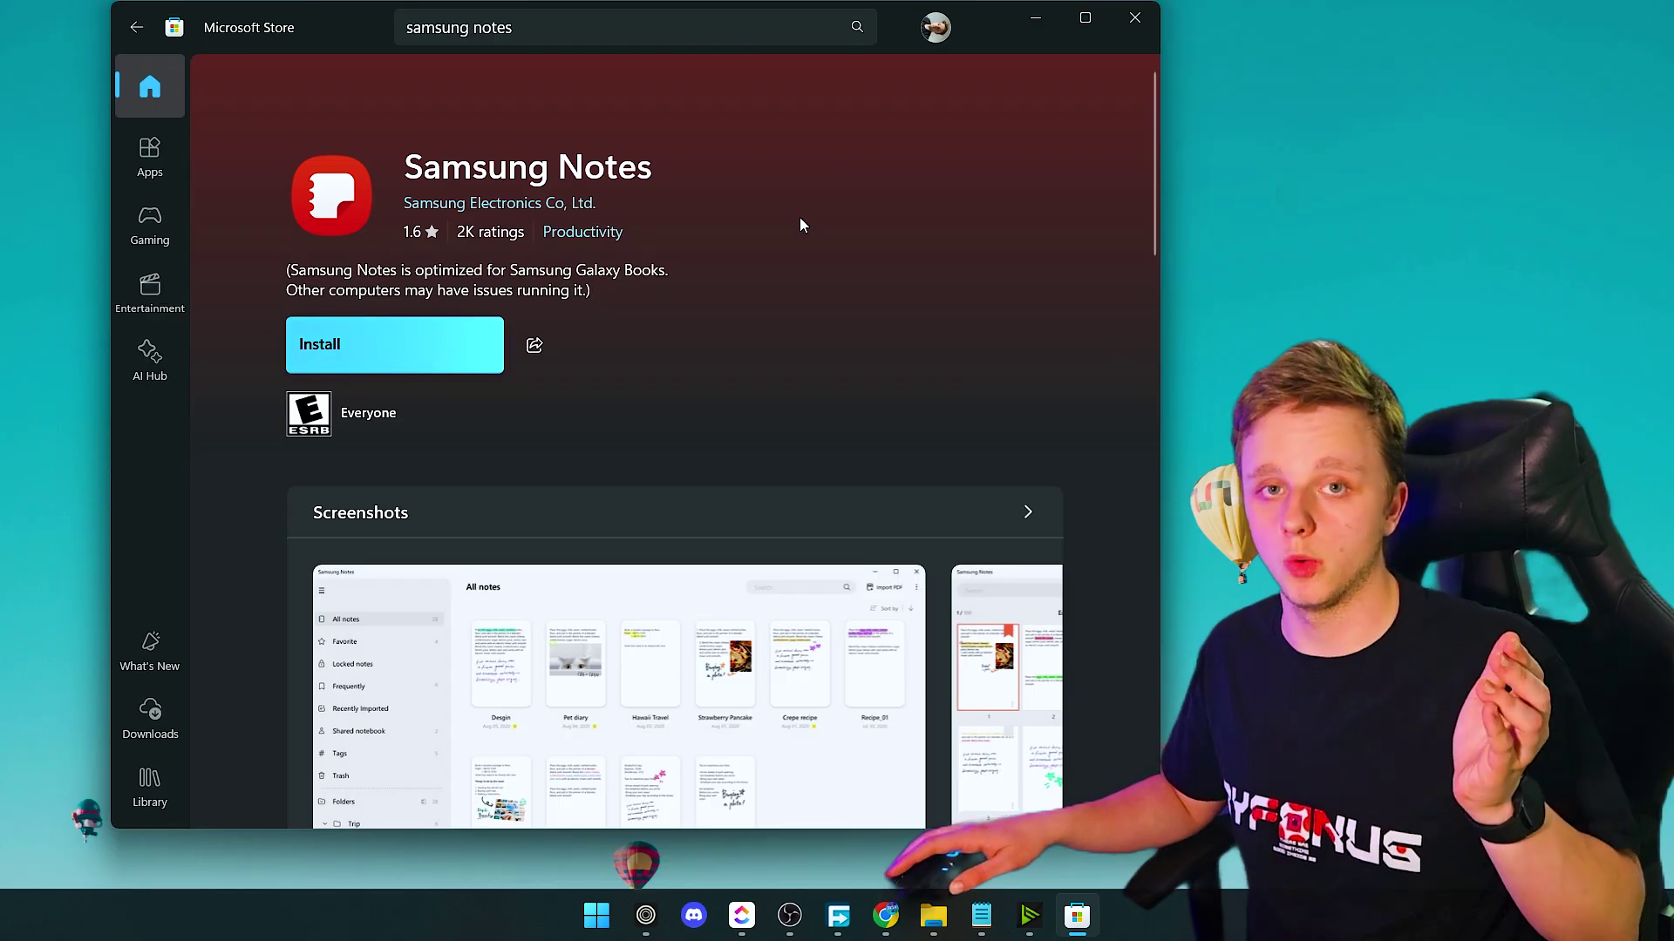
scroll(798, 217, down, 1)
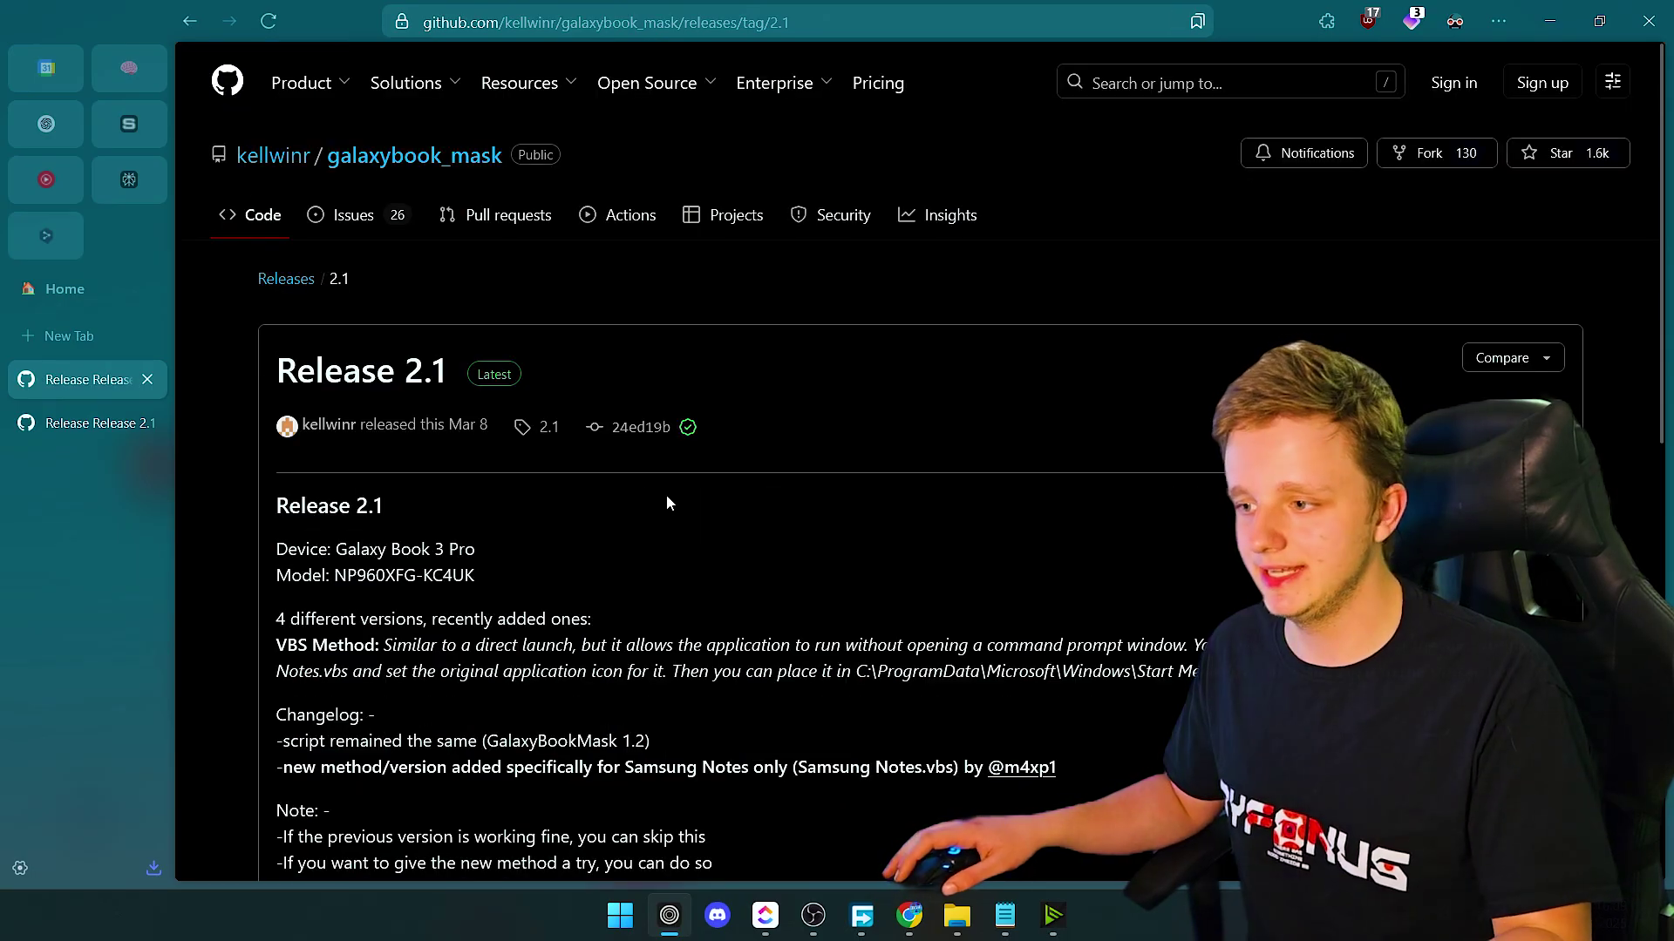
- Scroll to the Release 2.1 Assets and check Downloads holds both GalaxyBookMask .bat files
scroll(573, 384, down, 4)
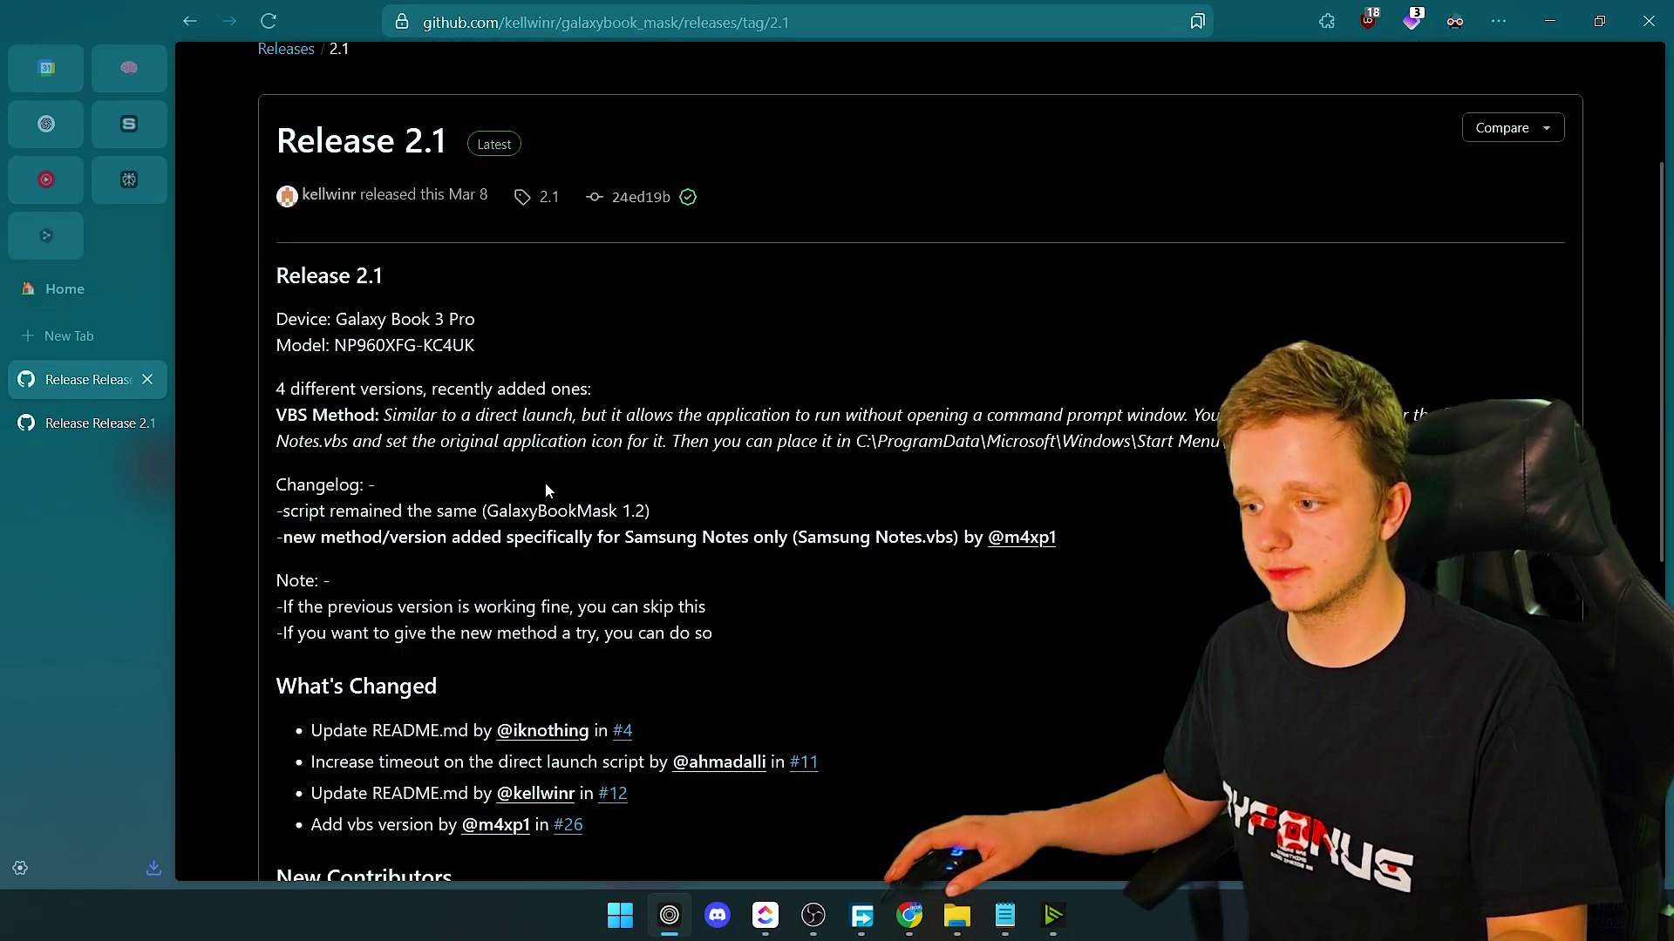
scroll(546, 483, down, 3)
scroll(546, 483, down, 5)
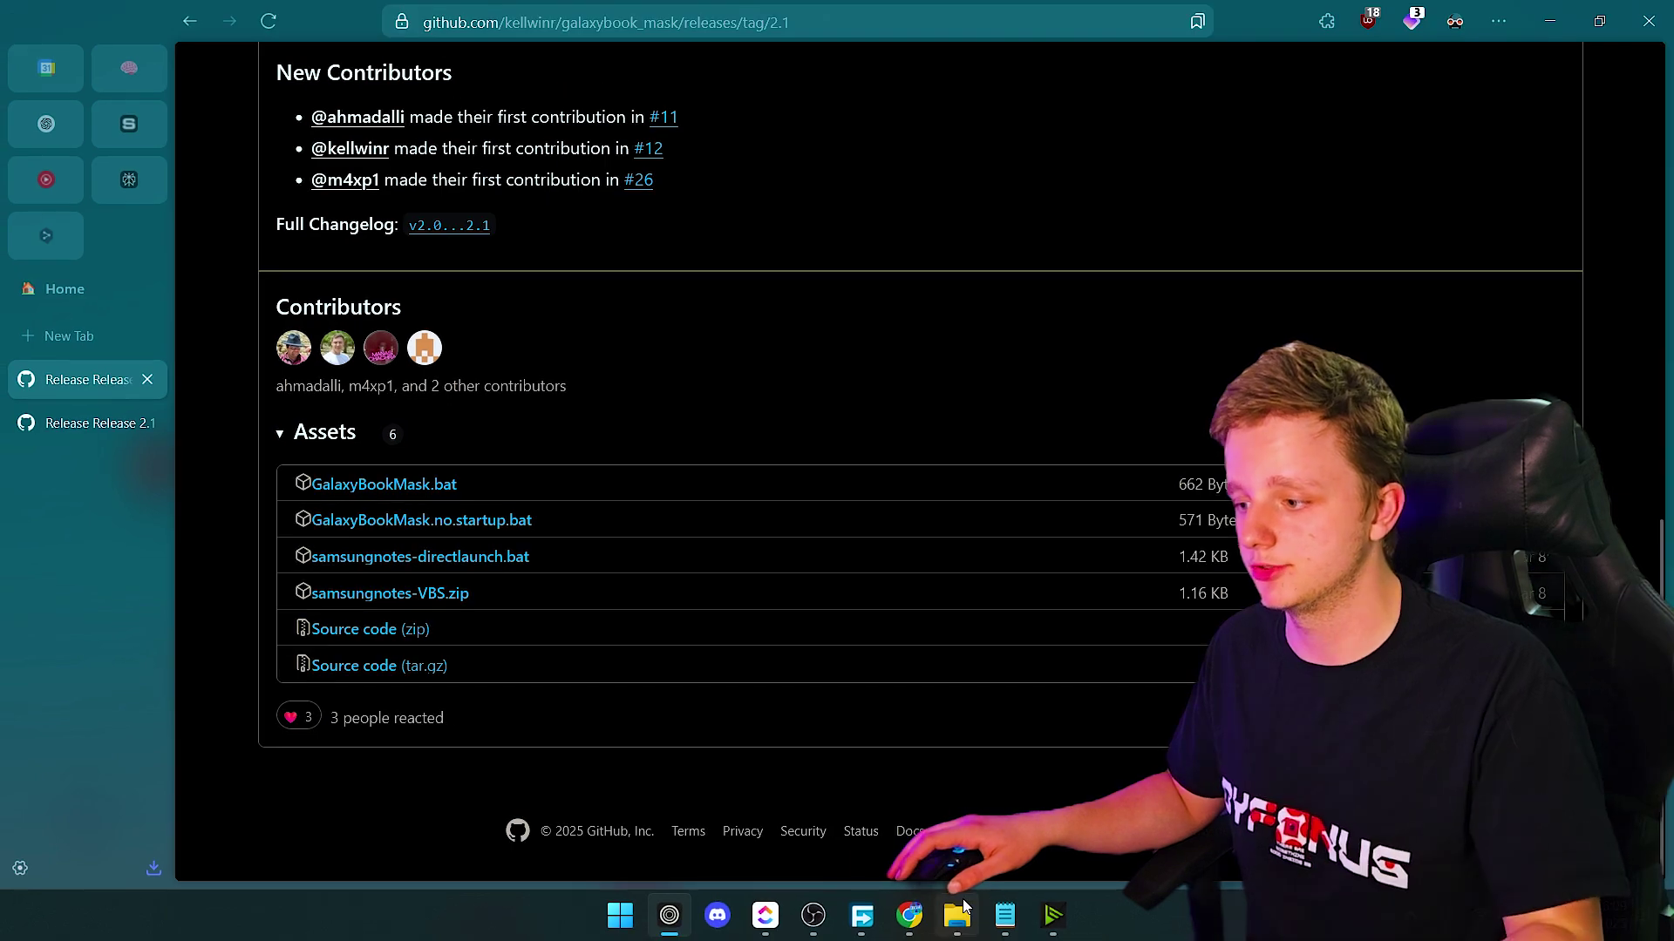
click(959, 911)
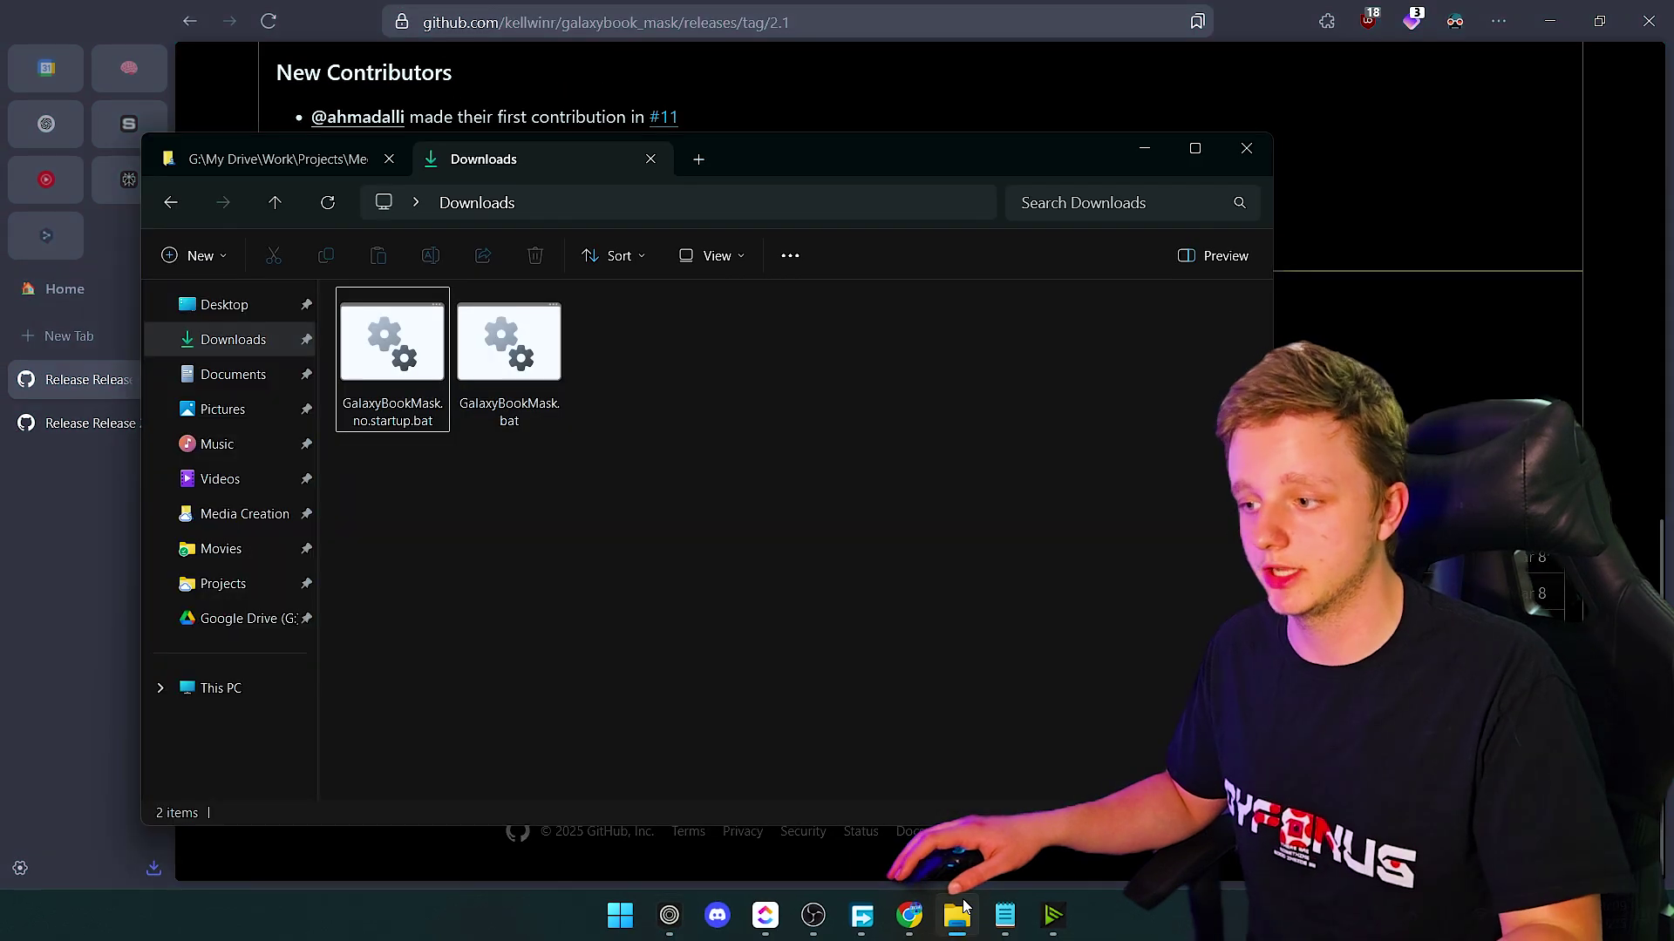
click(963, 911)
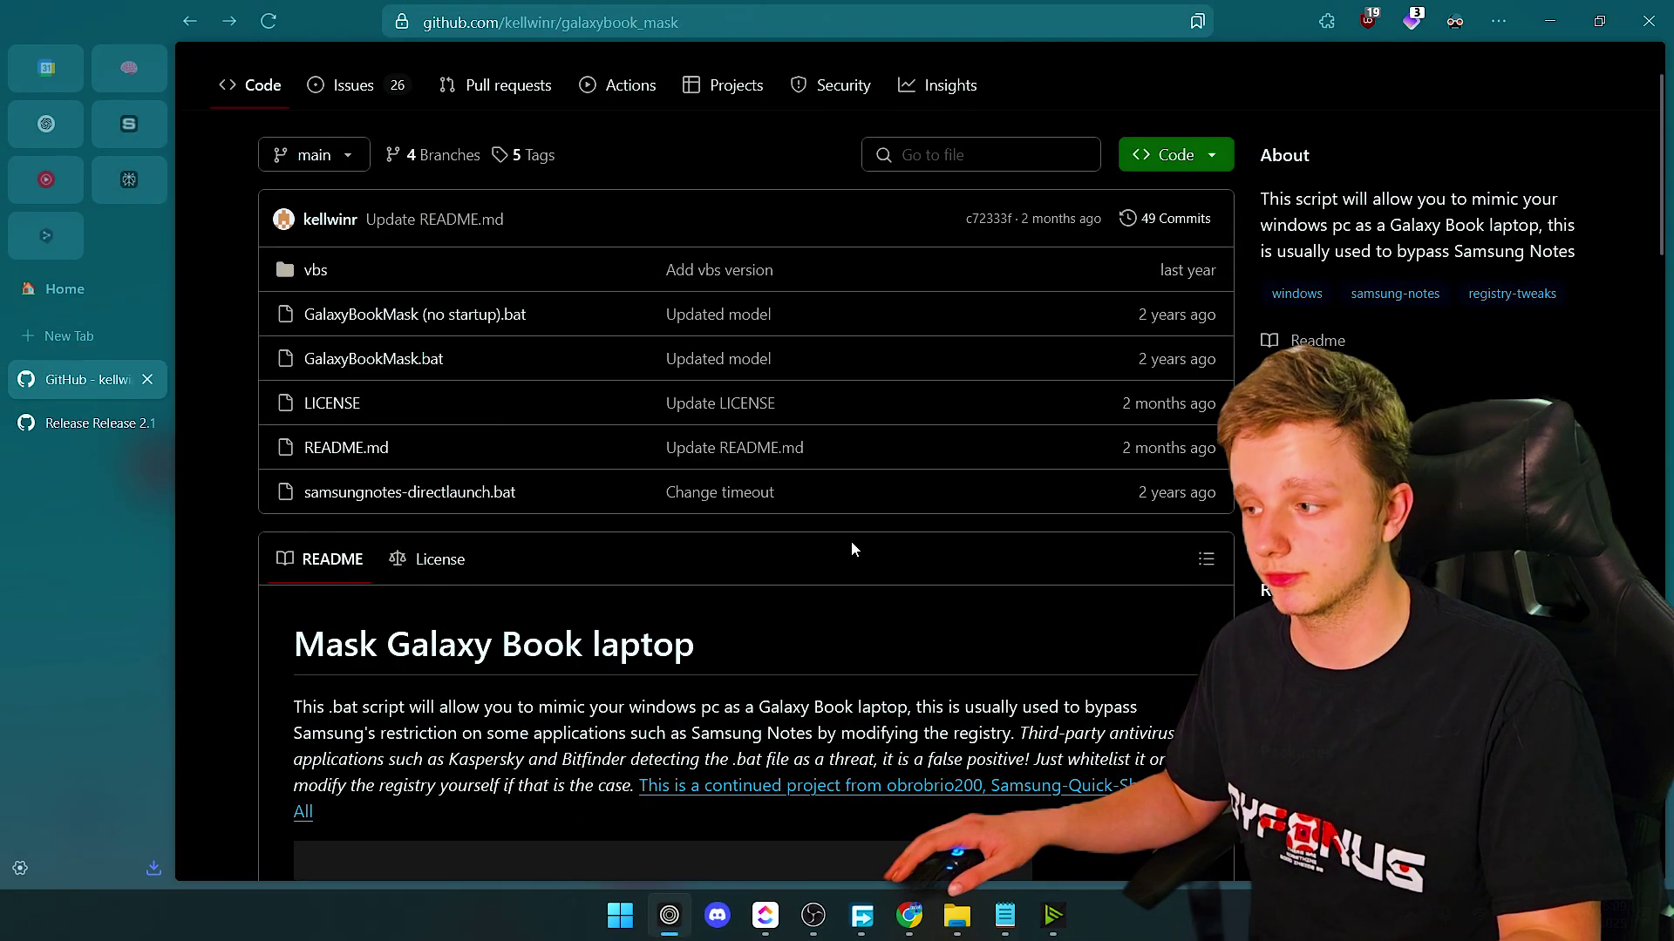
- Scroll to the README's undo section and highlight the Startup folder path
scroll(853, 549, down, 10)
drag(292, 254, 619, 279)
click(618, 279)
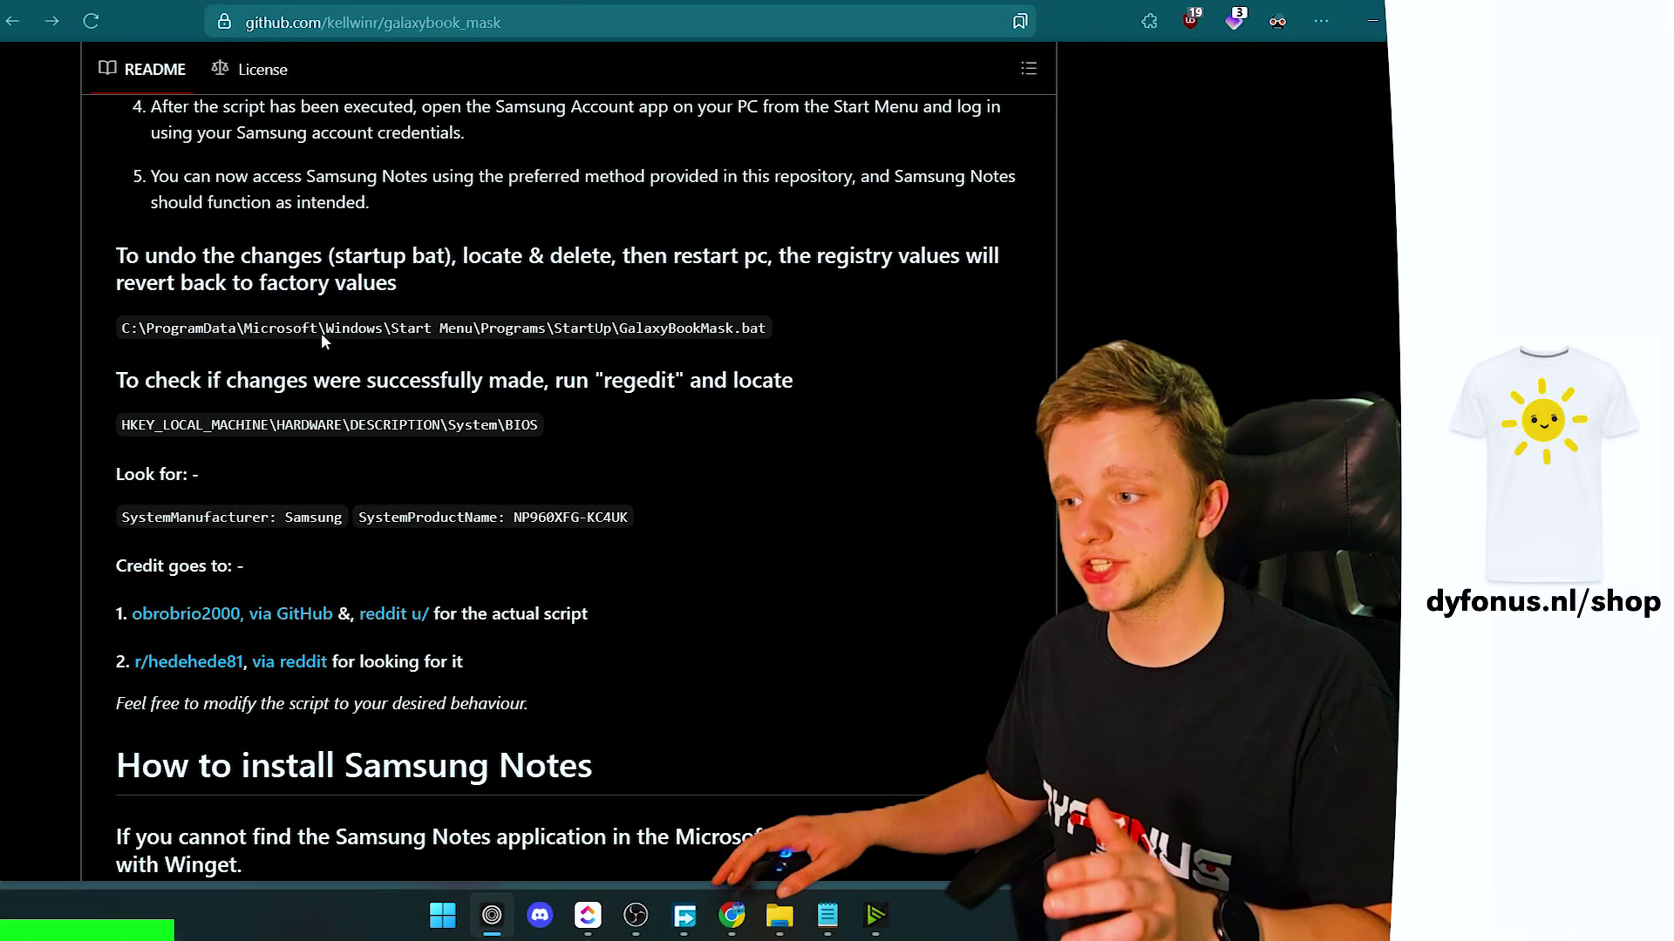
drag(202, 329, 768, 337)
click(775, 339)
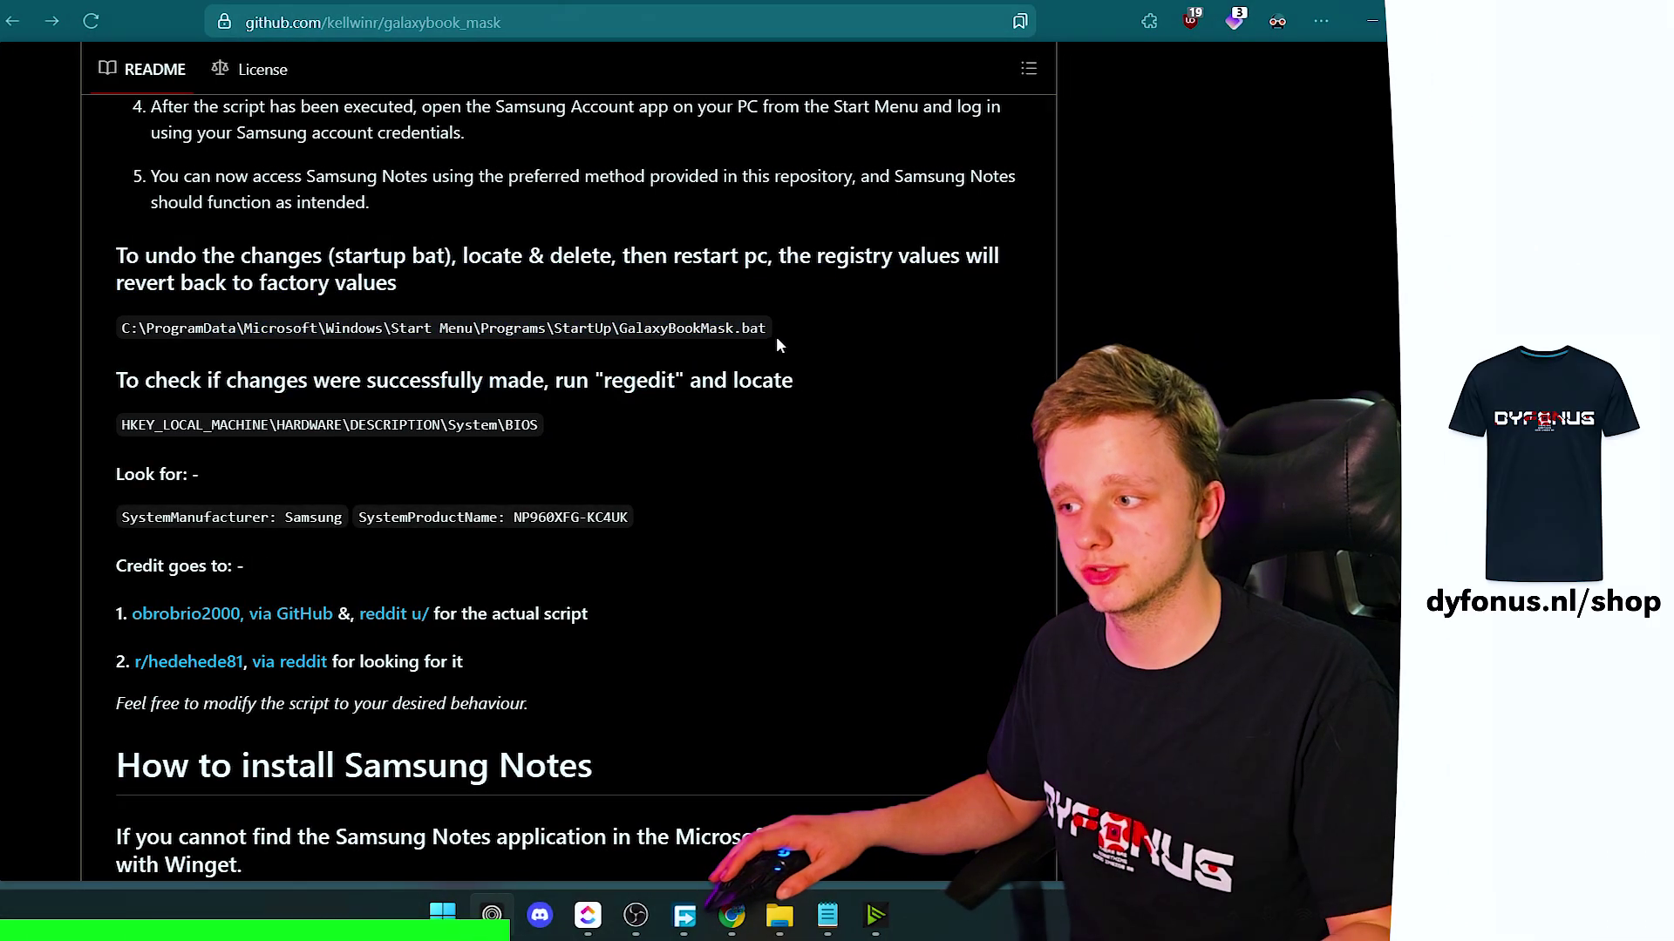
- Run shell:startup again, confirm the Startup folder is empty, and close it
key(super+r)
key(Return)
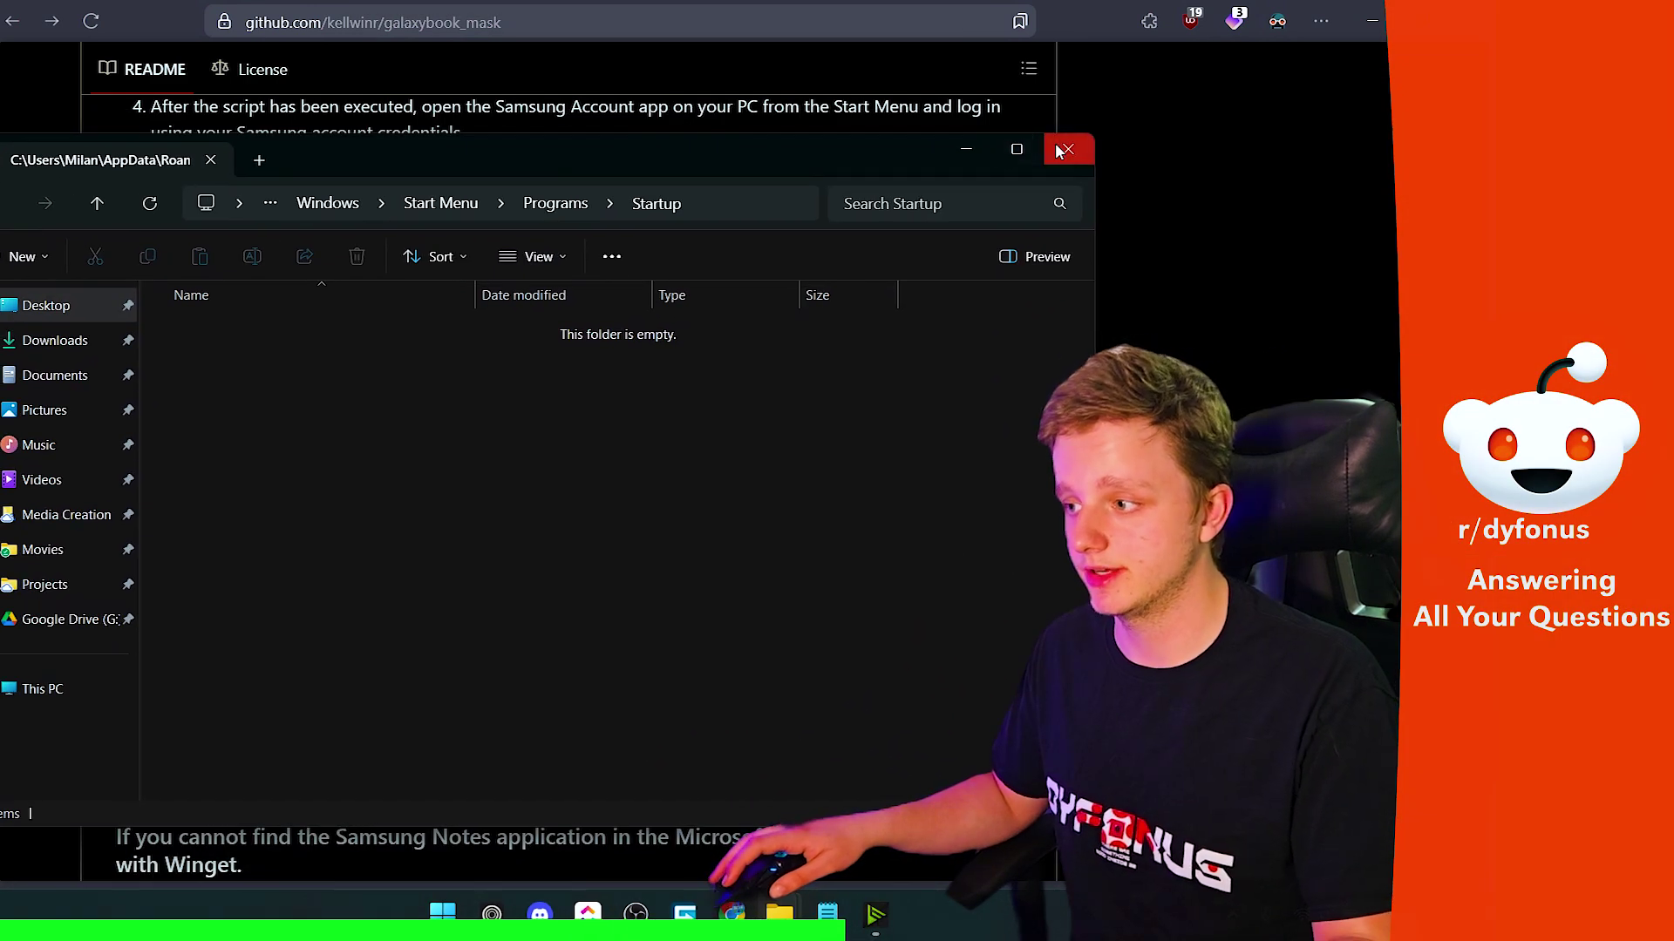
click(1058, 152)
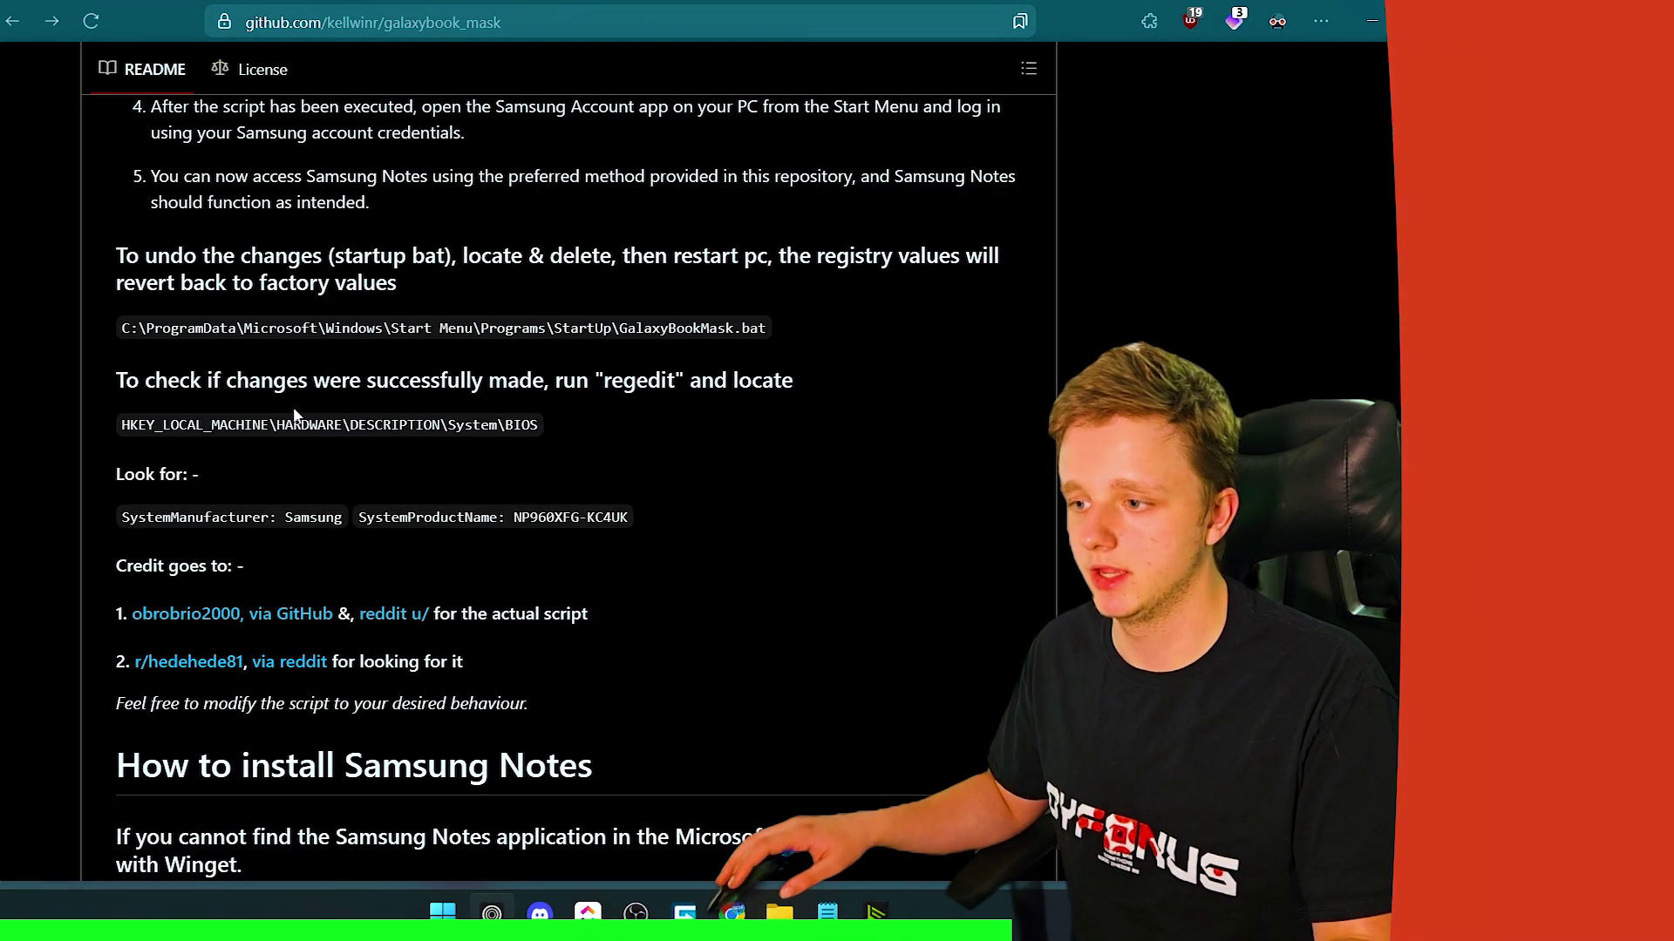
- Highlight the regedit check heading and the BIOS registry path line
drag(212, 376, 577, 380)
click(589, 375)
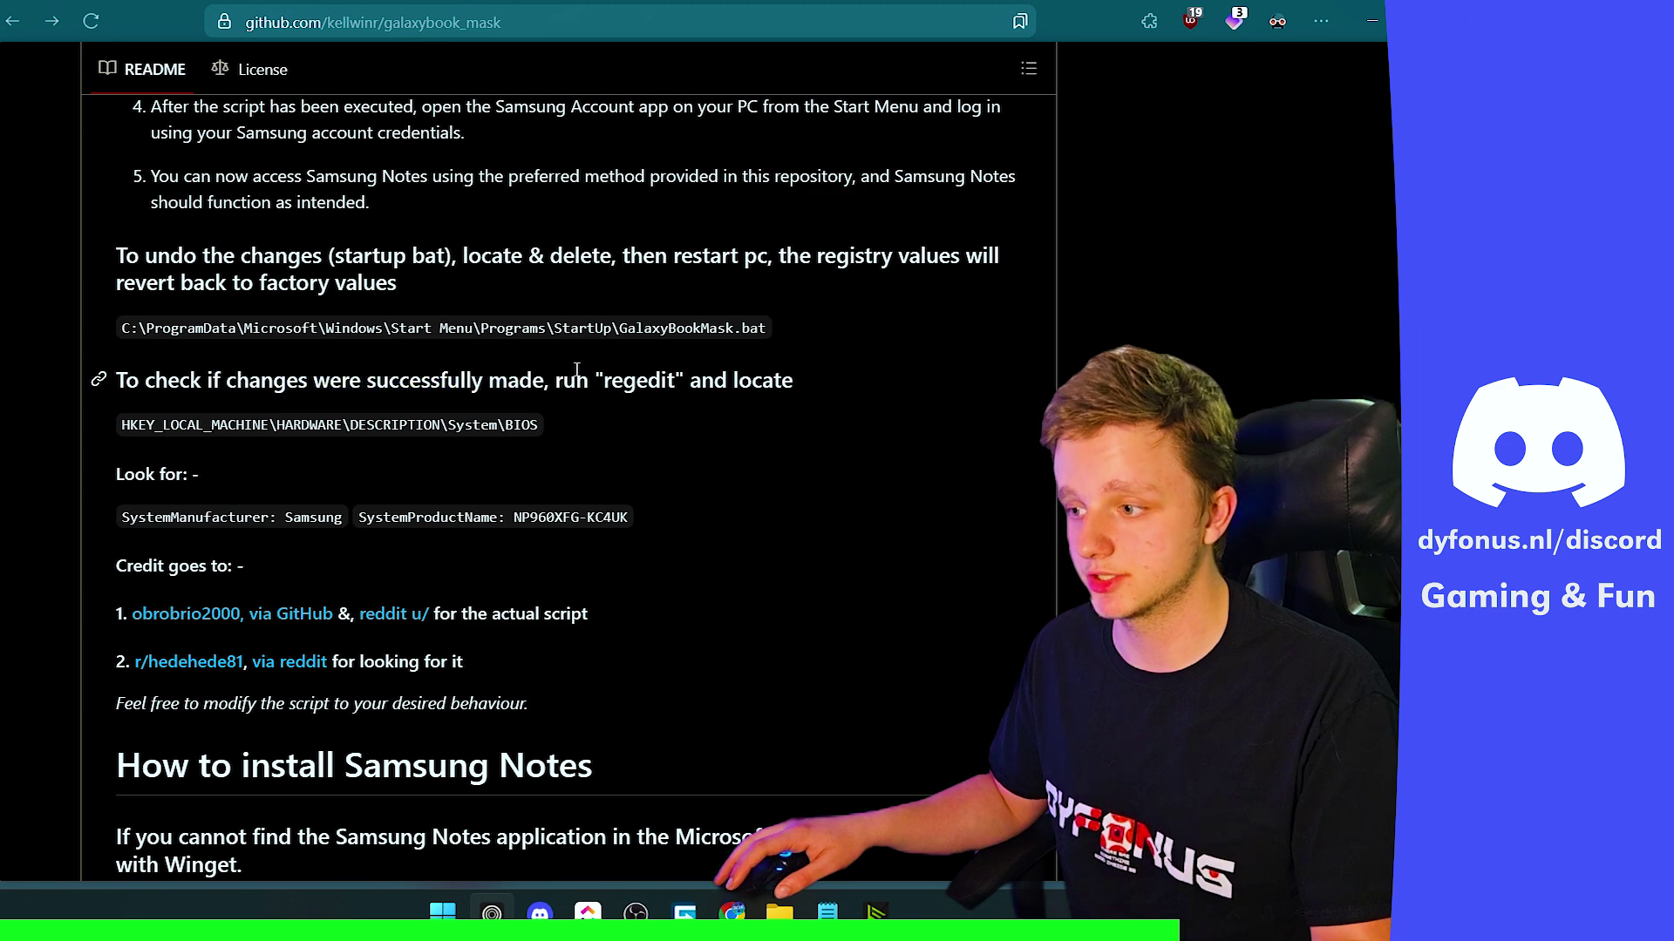
triple_click(336, 424)
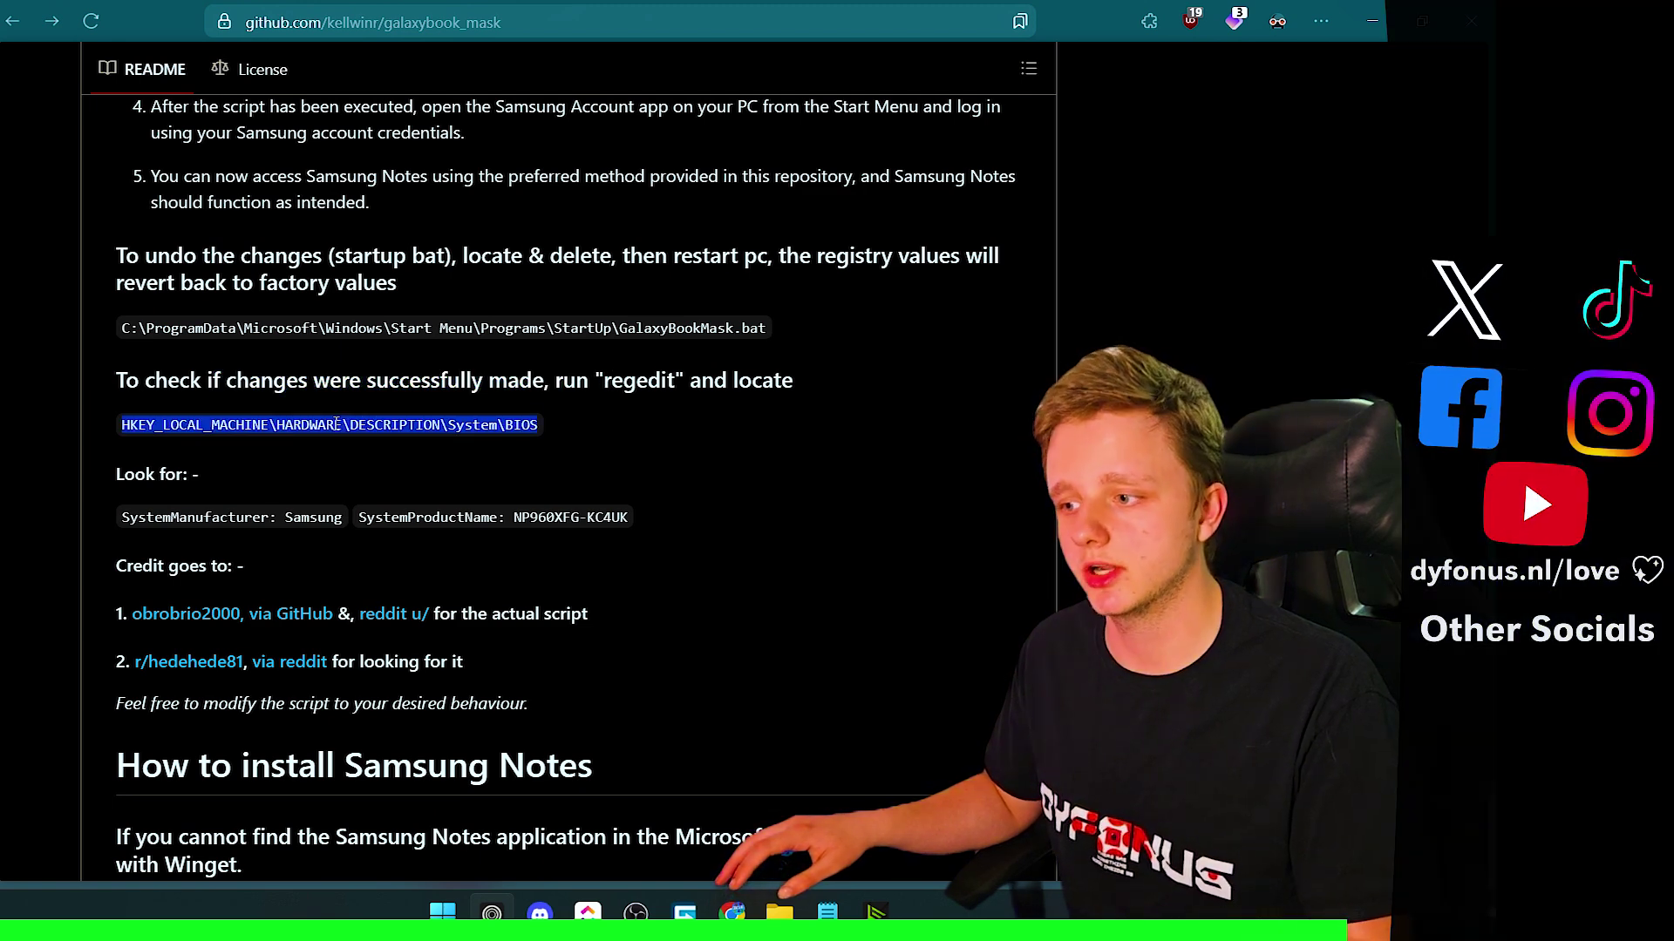
click(337, 425)
- Open the video's Comments, remove the 'I haven't responded' filter, and scroll through all comments
key(alt+Tab)
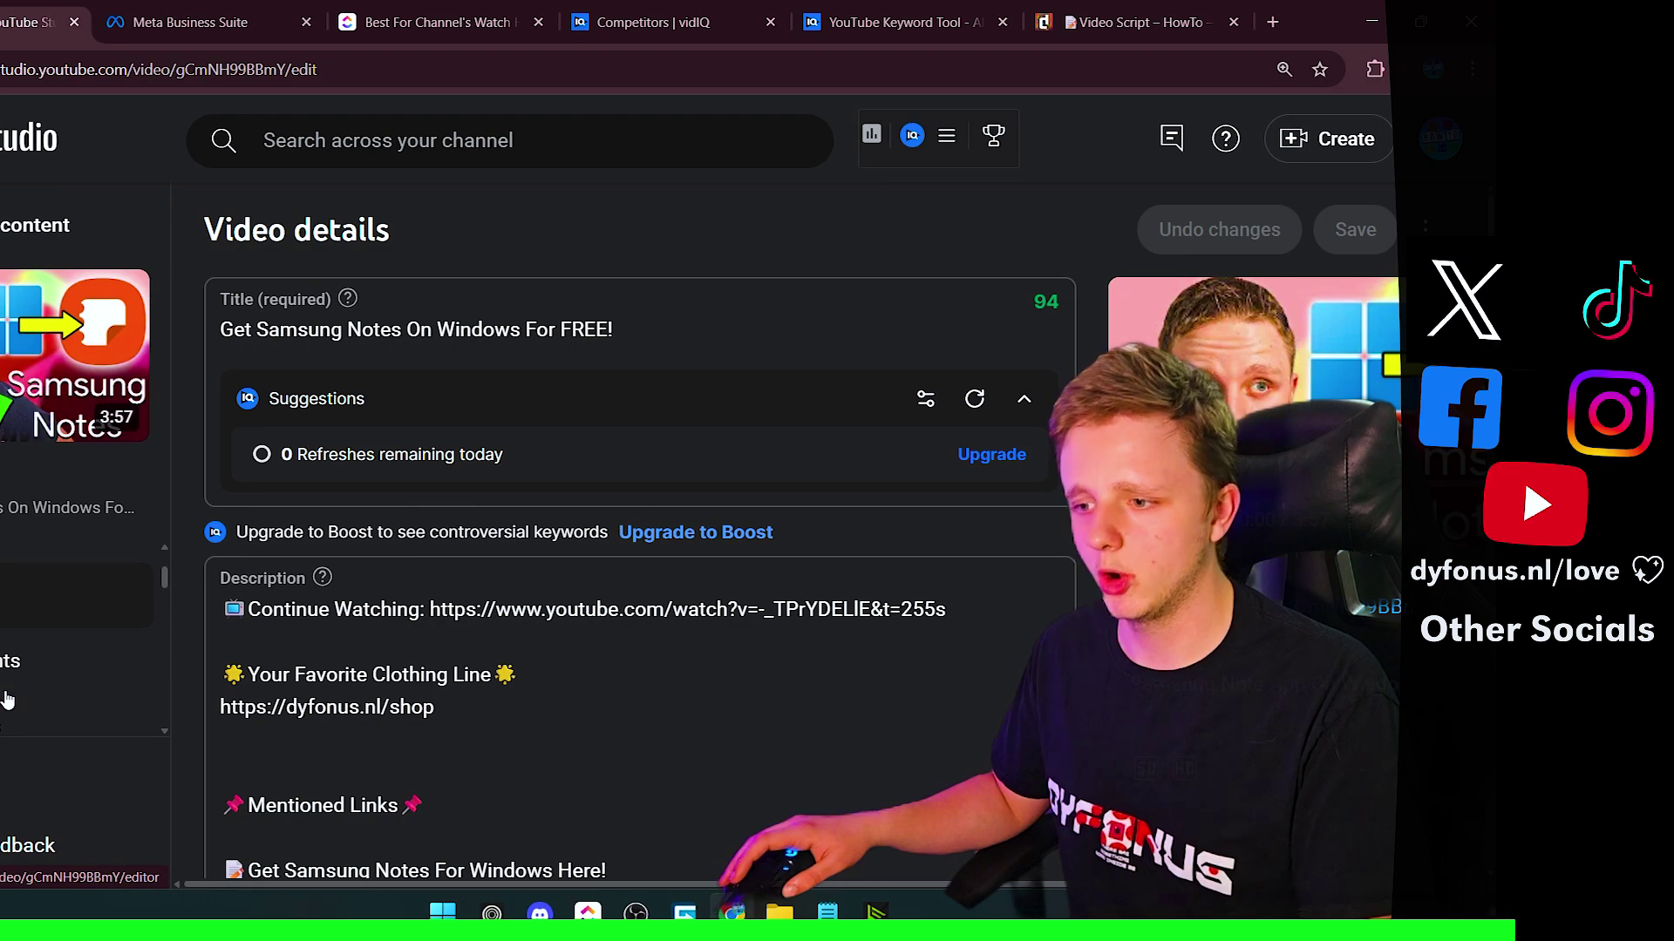
click(11, 656)
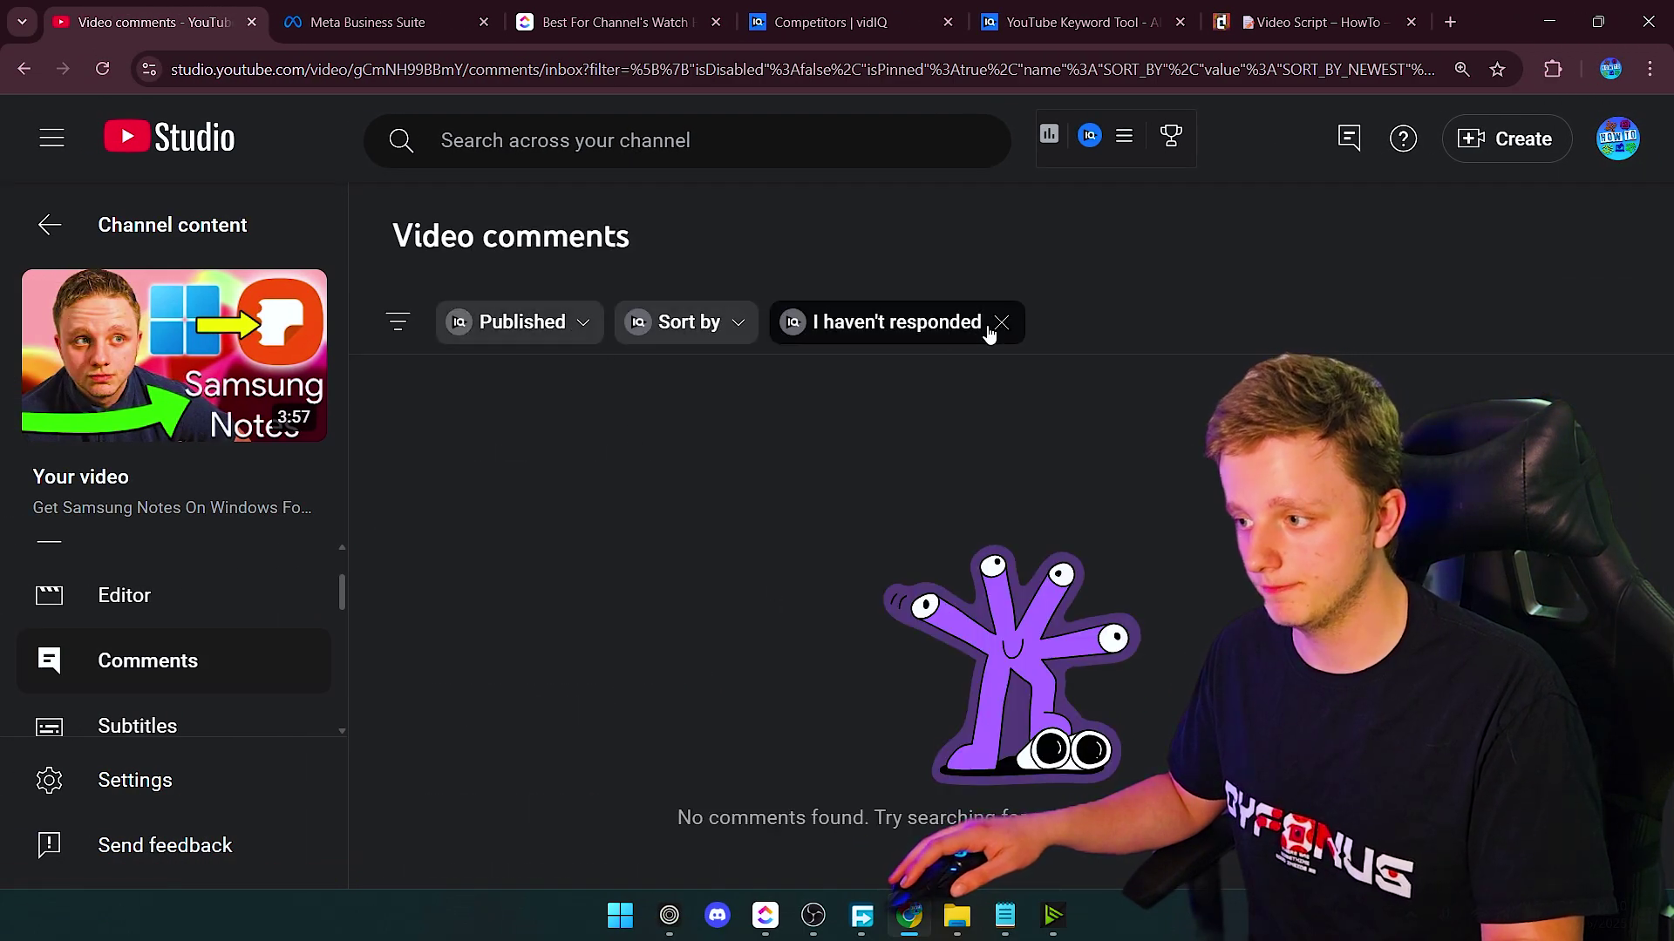
click(996, 323)
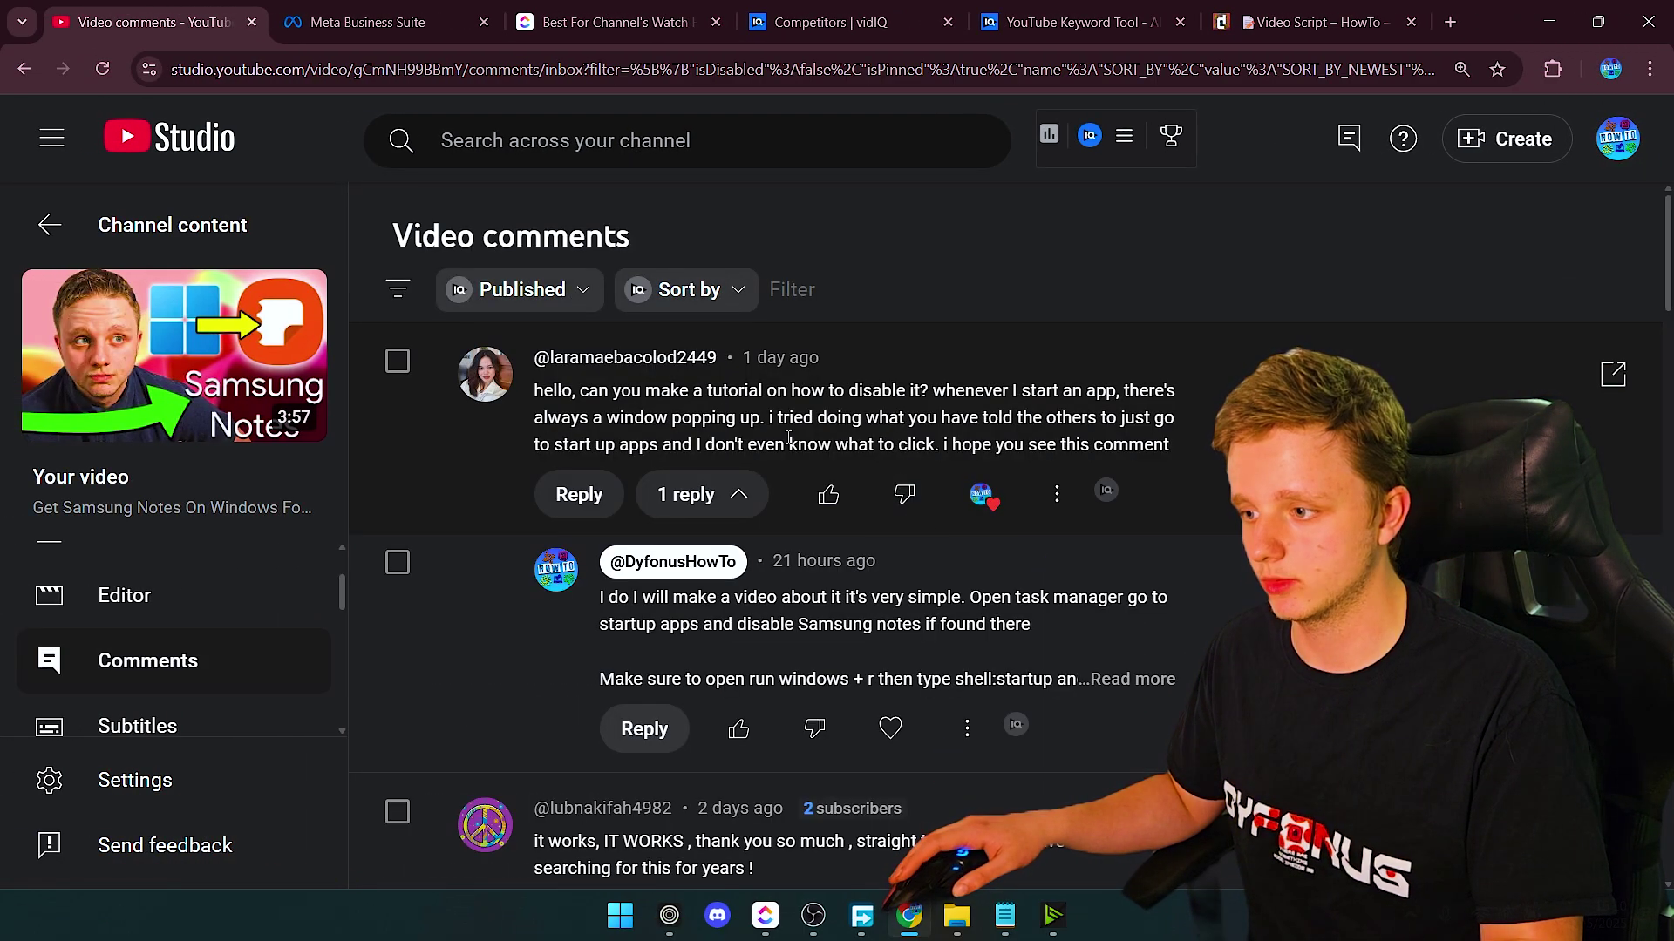
drag(528, 394, 1079, 440)
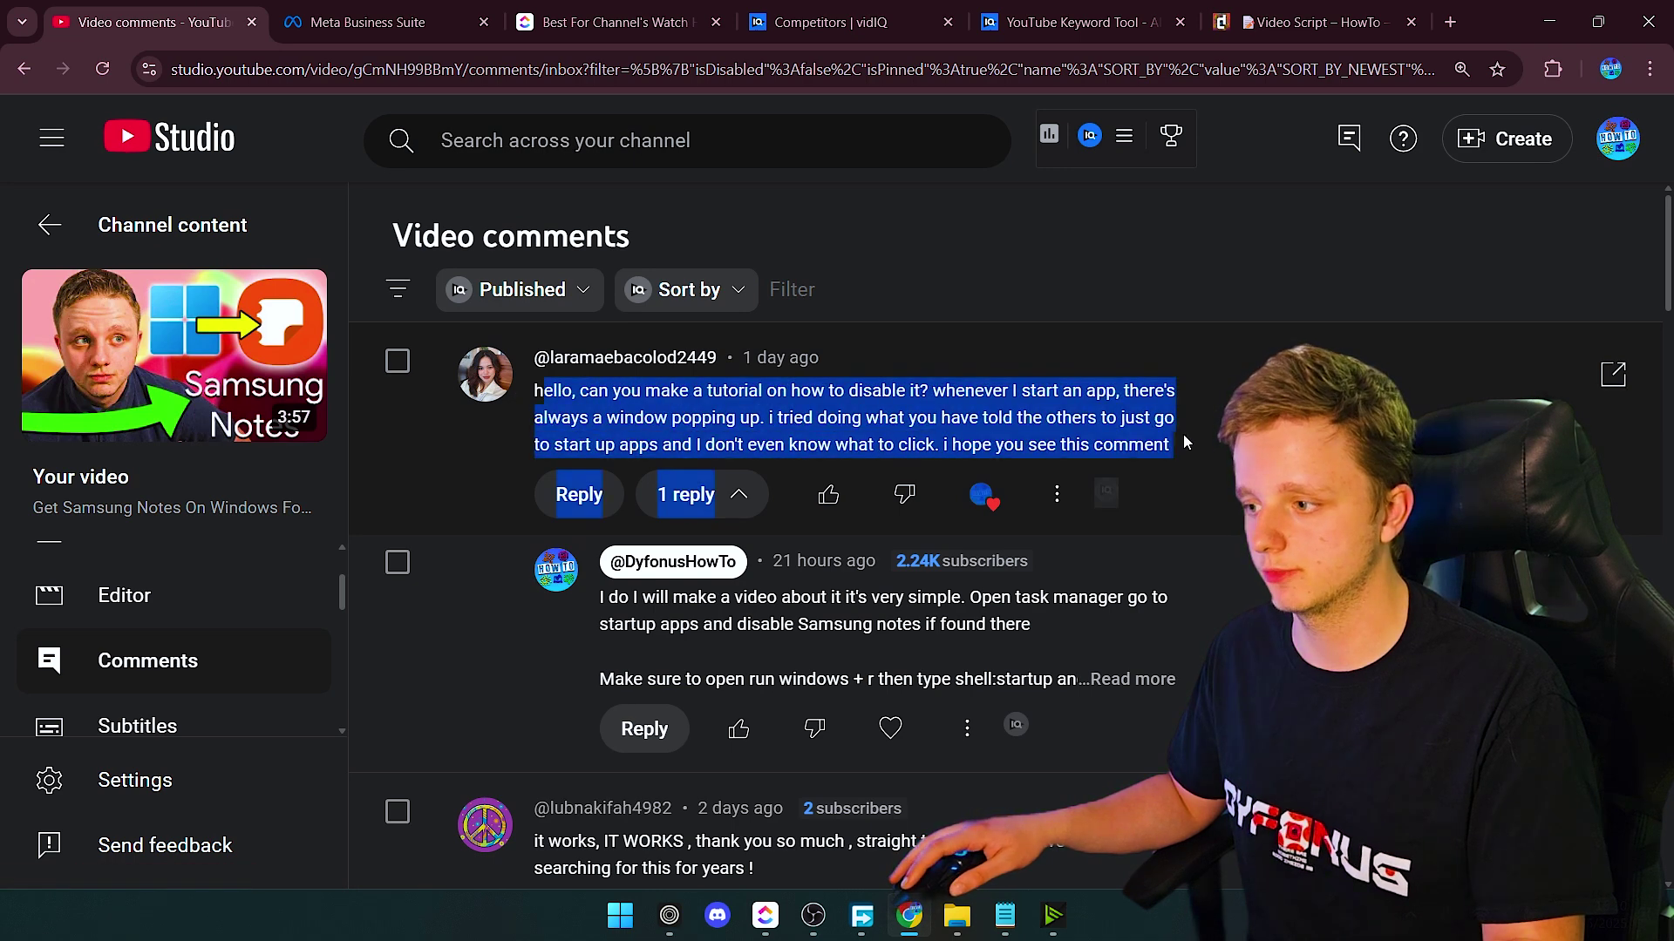
click(1079, 436)
scroll(1080, 434, down, 4)
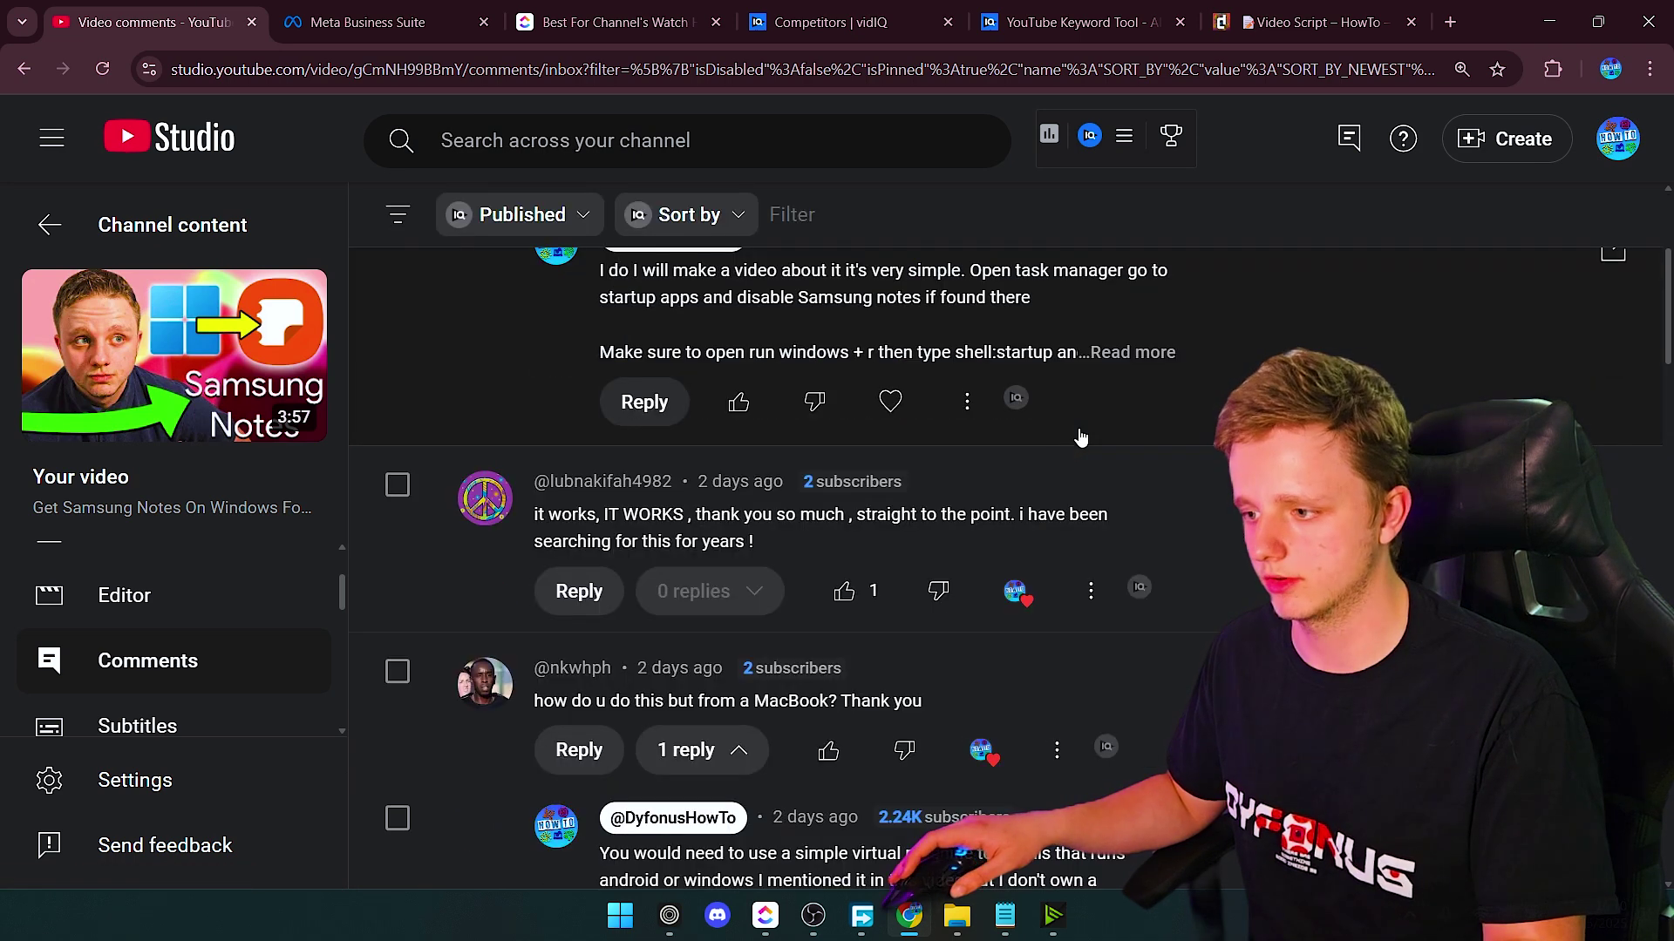
scroll(832, 512, down, 1)
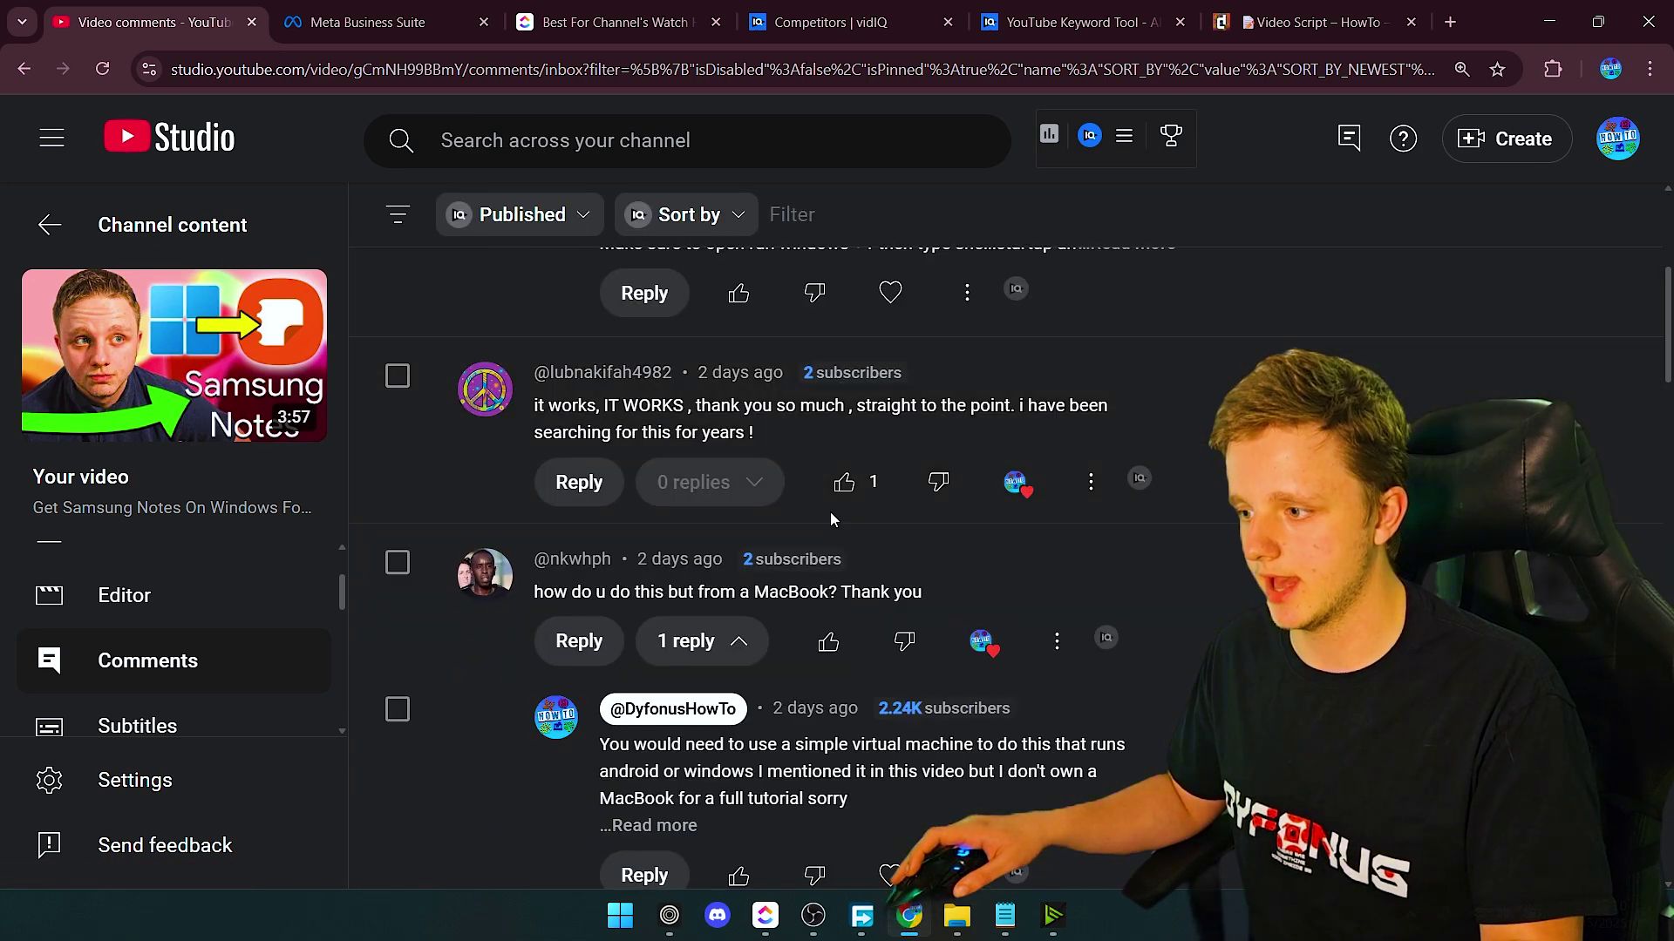
scroll(830, 511, down, 1)
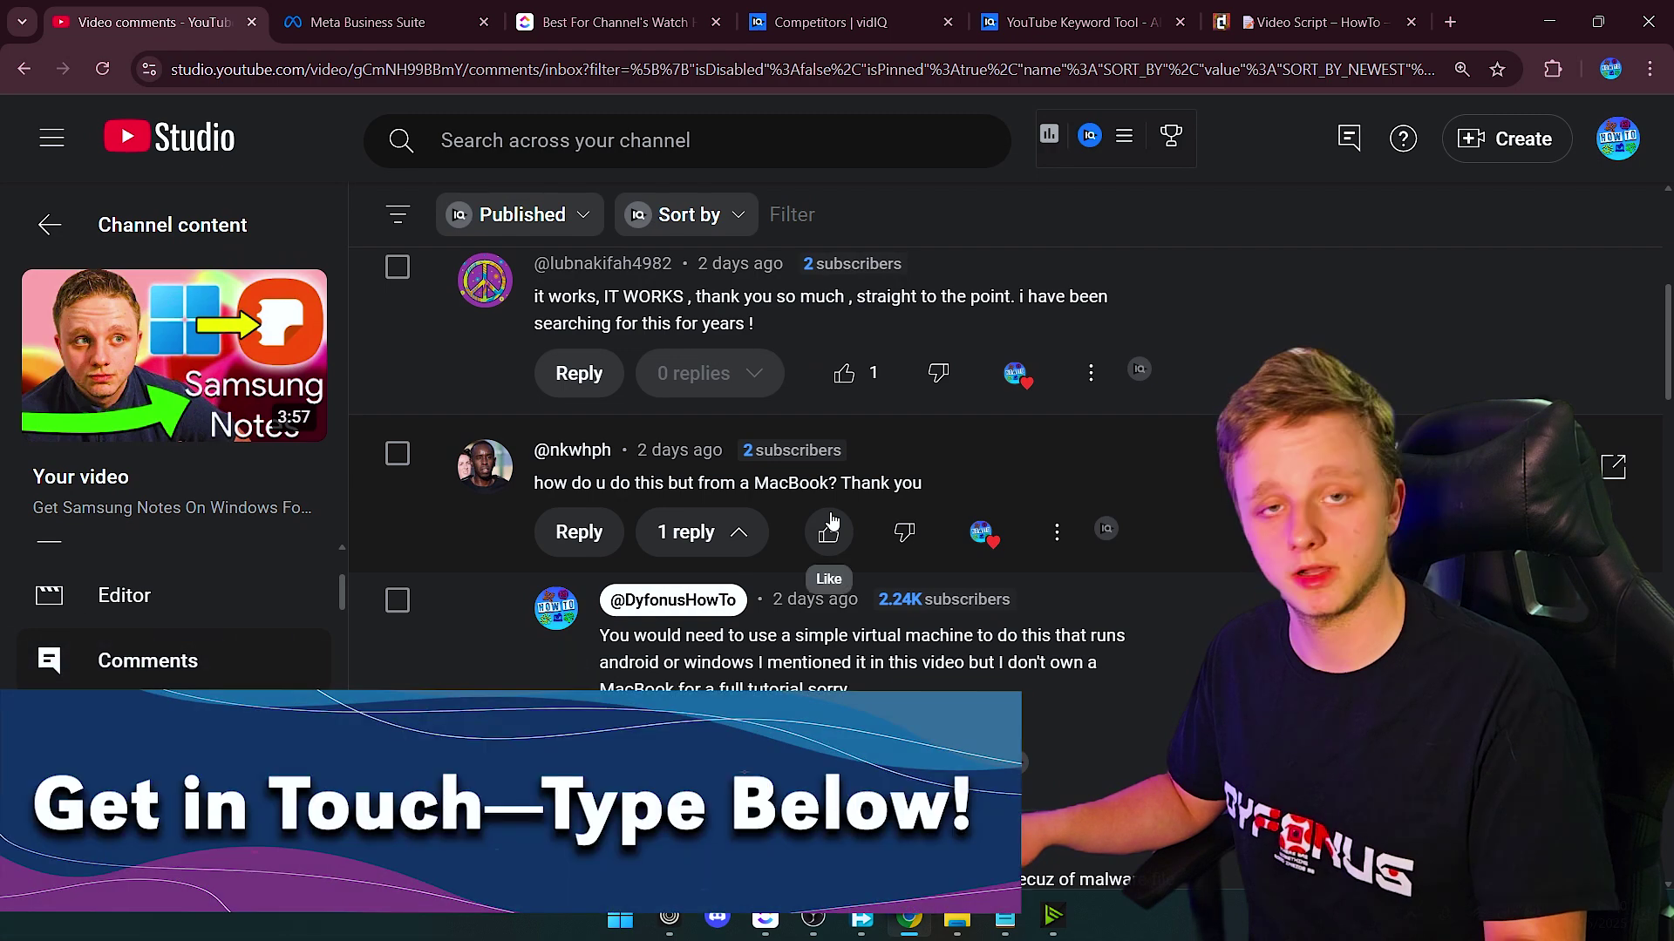
scroll(833, 521, down, 5)
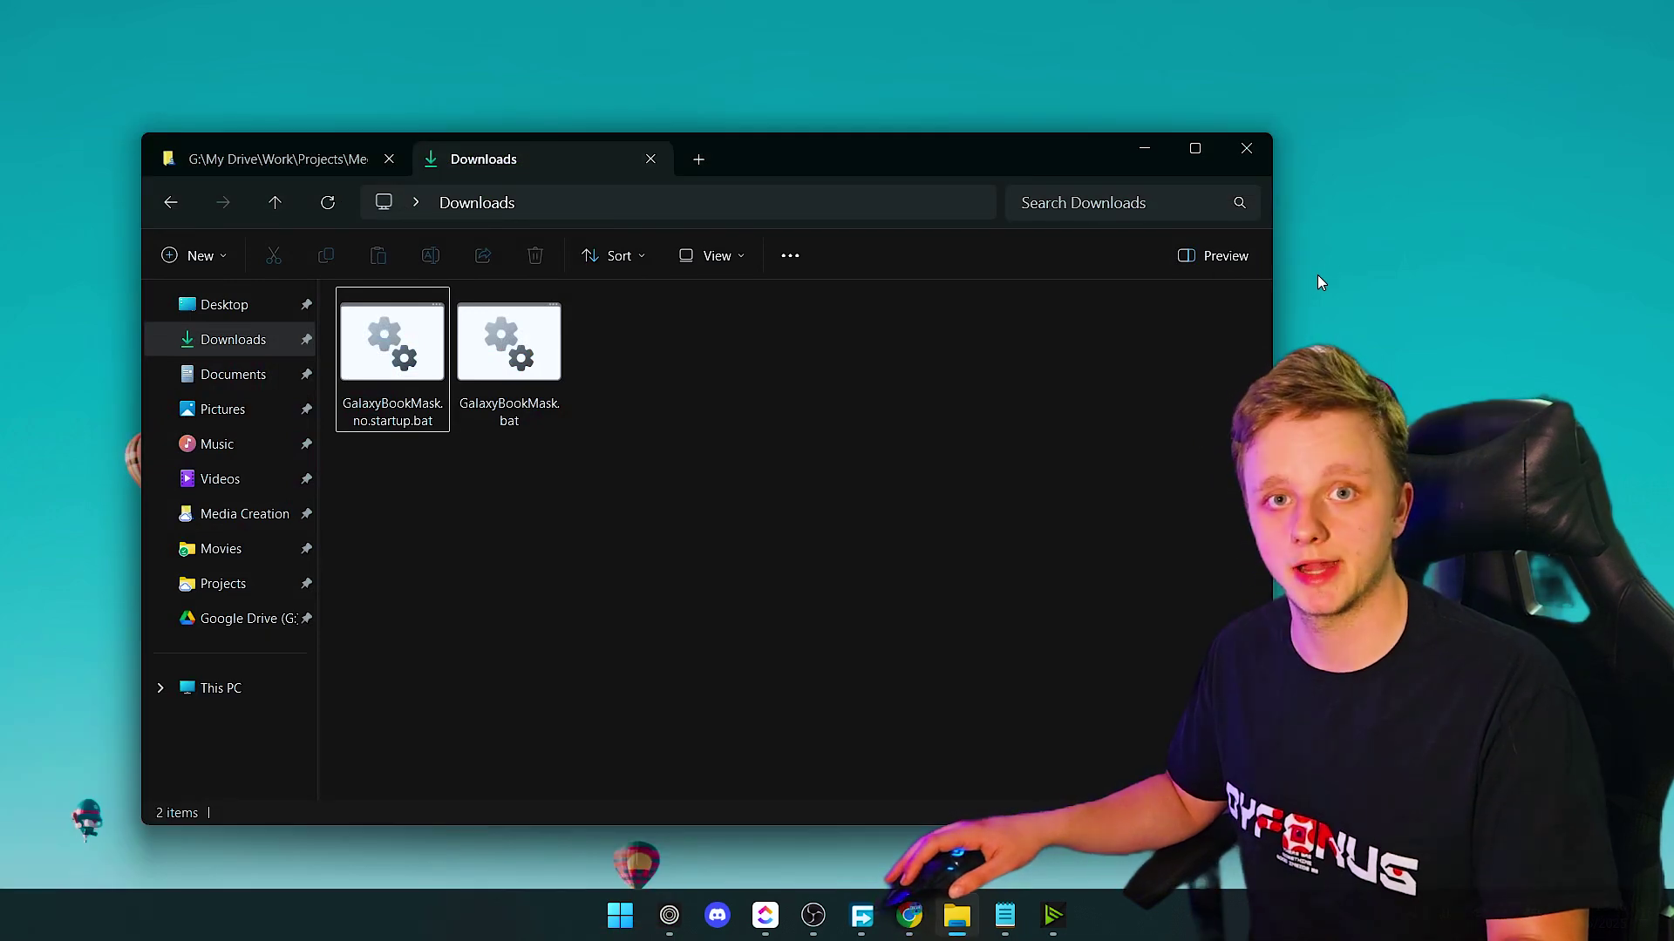
- Drag GalaxyBookMask.no.startup.bat out of Downloads onto the desktop's top-left area
click(396, 387)
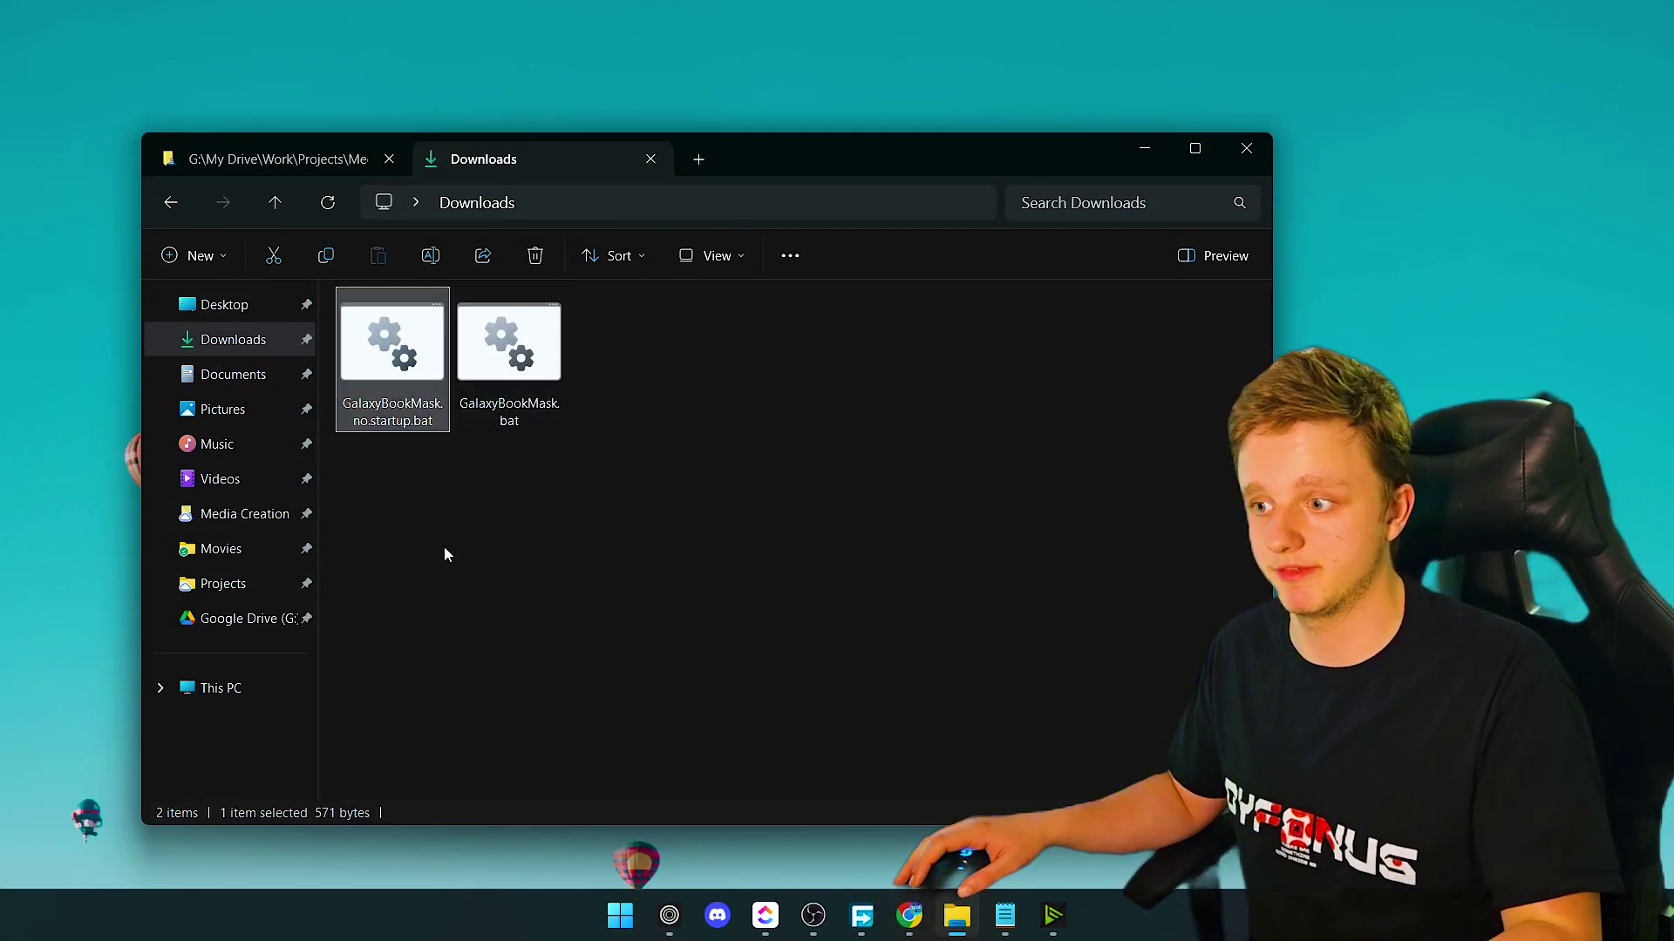
drag(392, 349, 53, 109)
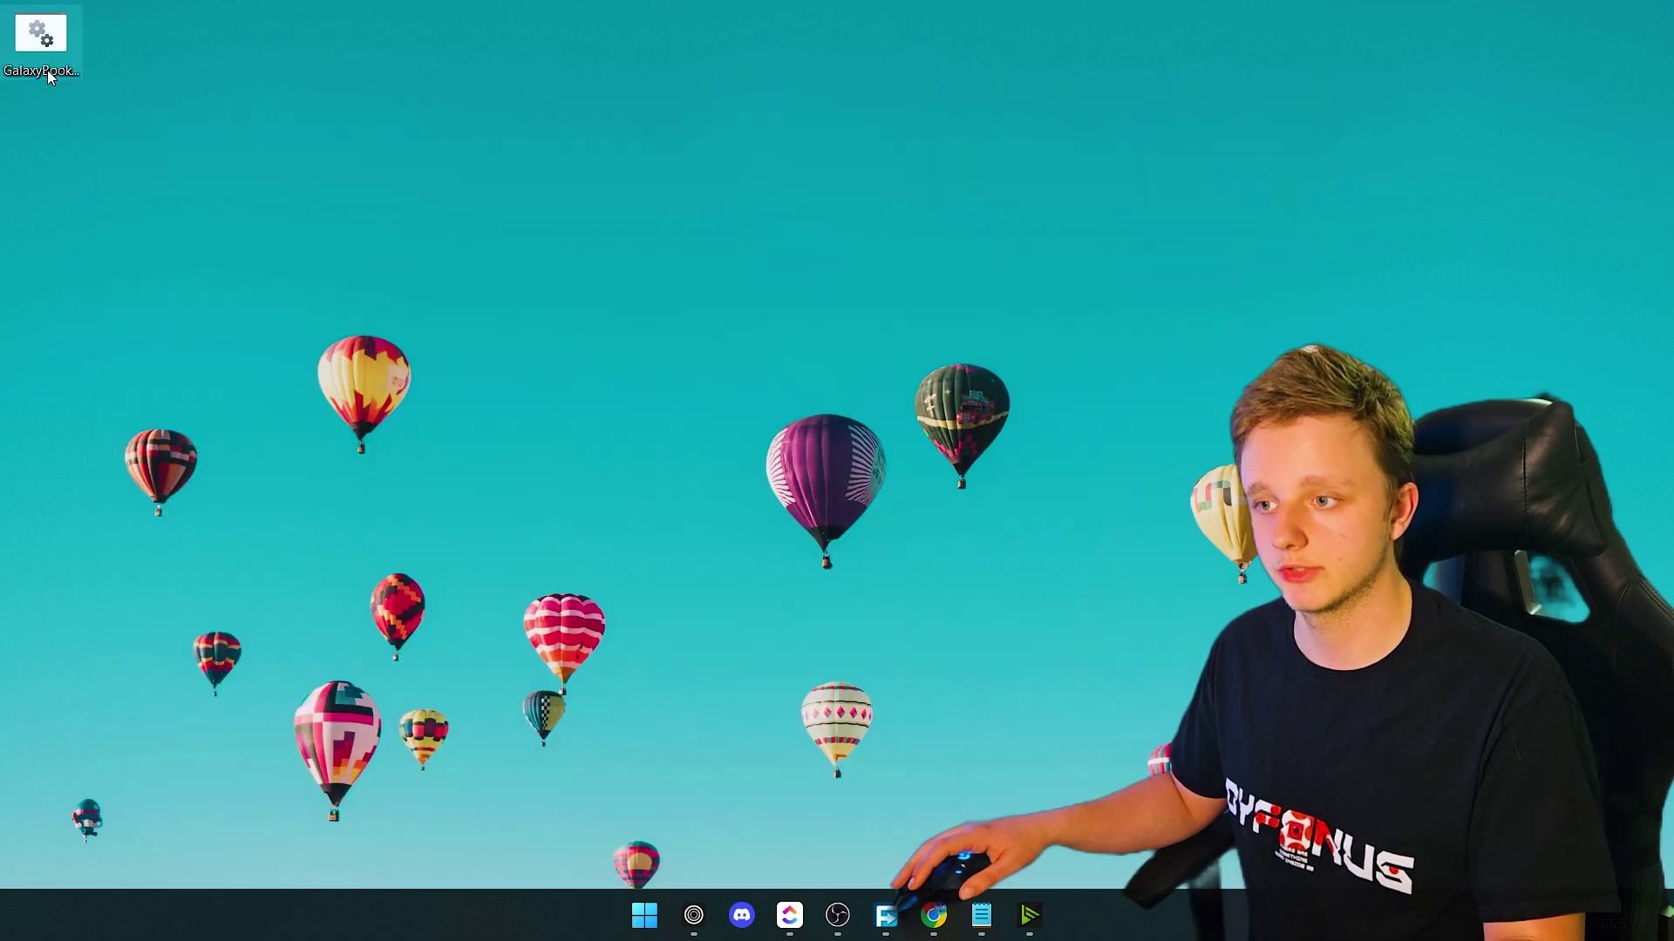
mouse_move(49, 78)
mouse_down()
mouse_move(110, 131)
mouse_move(70, 103)
mouse_up()
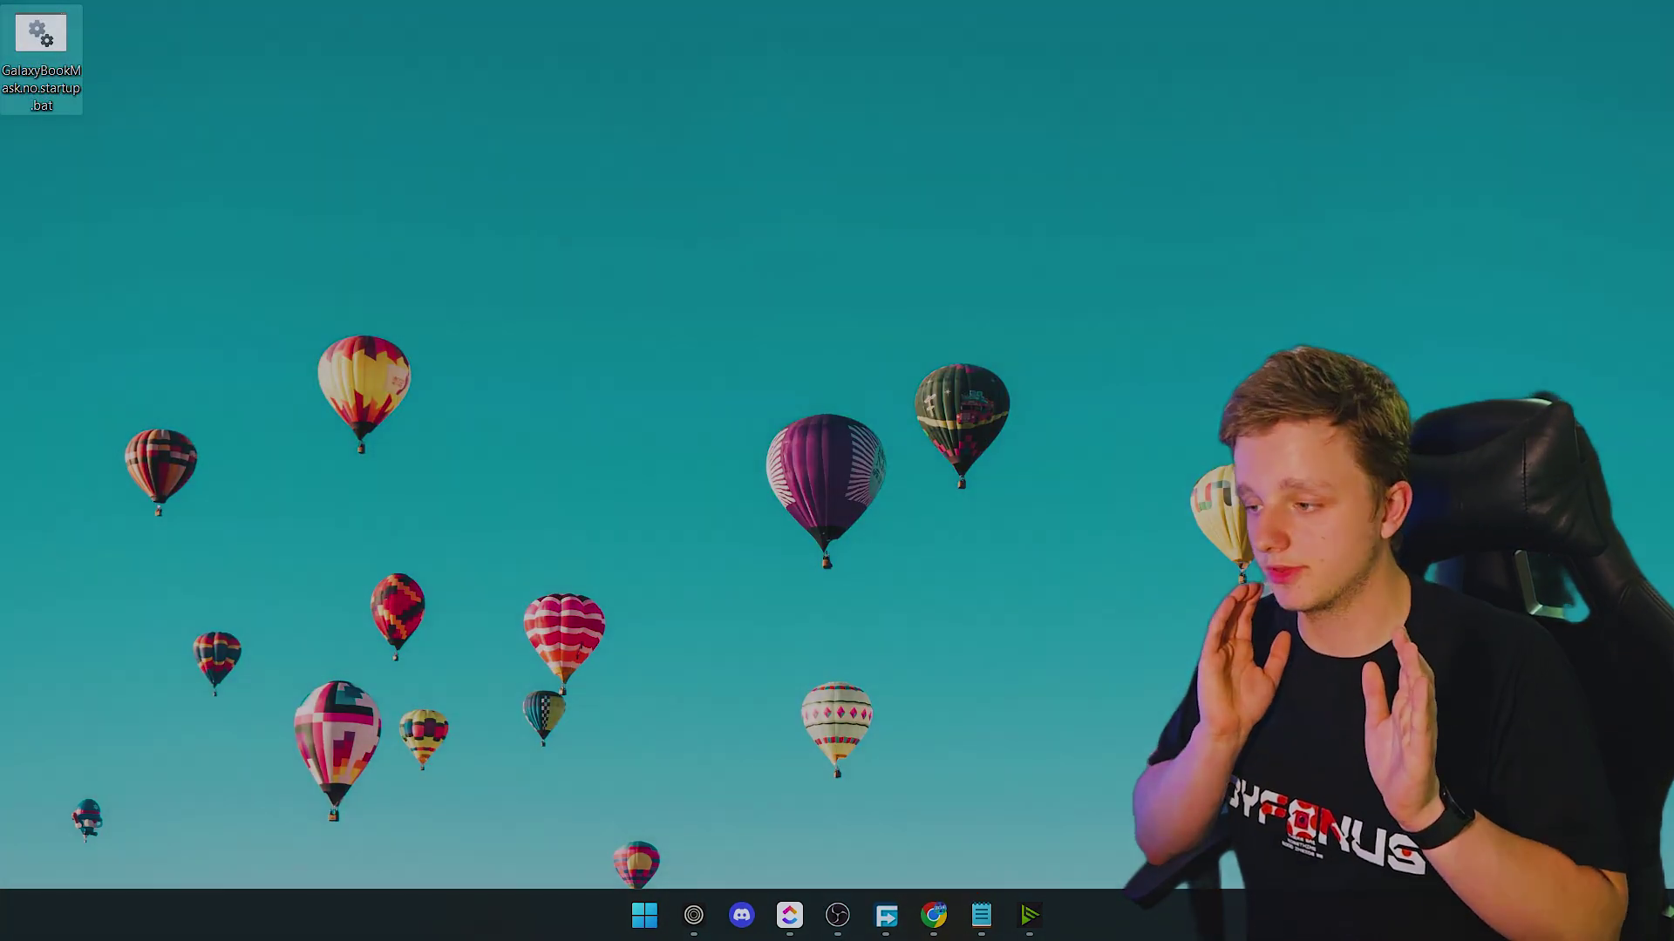